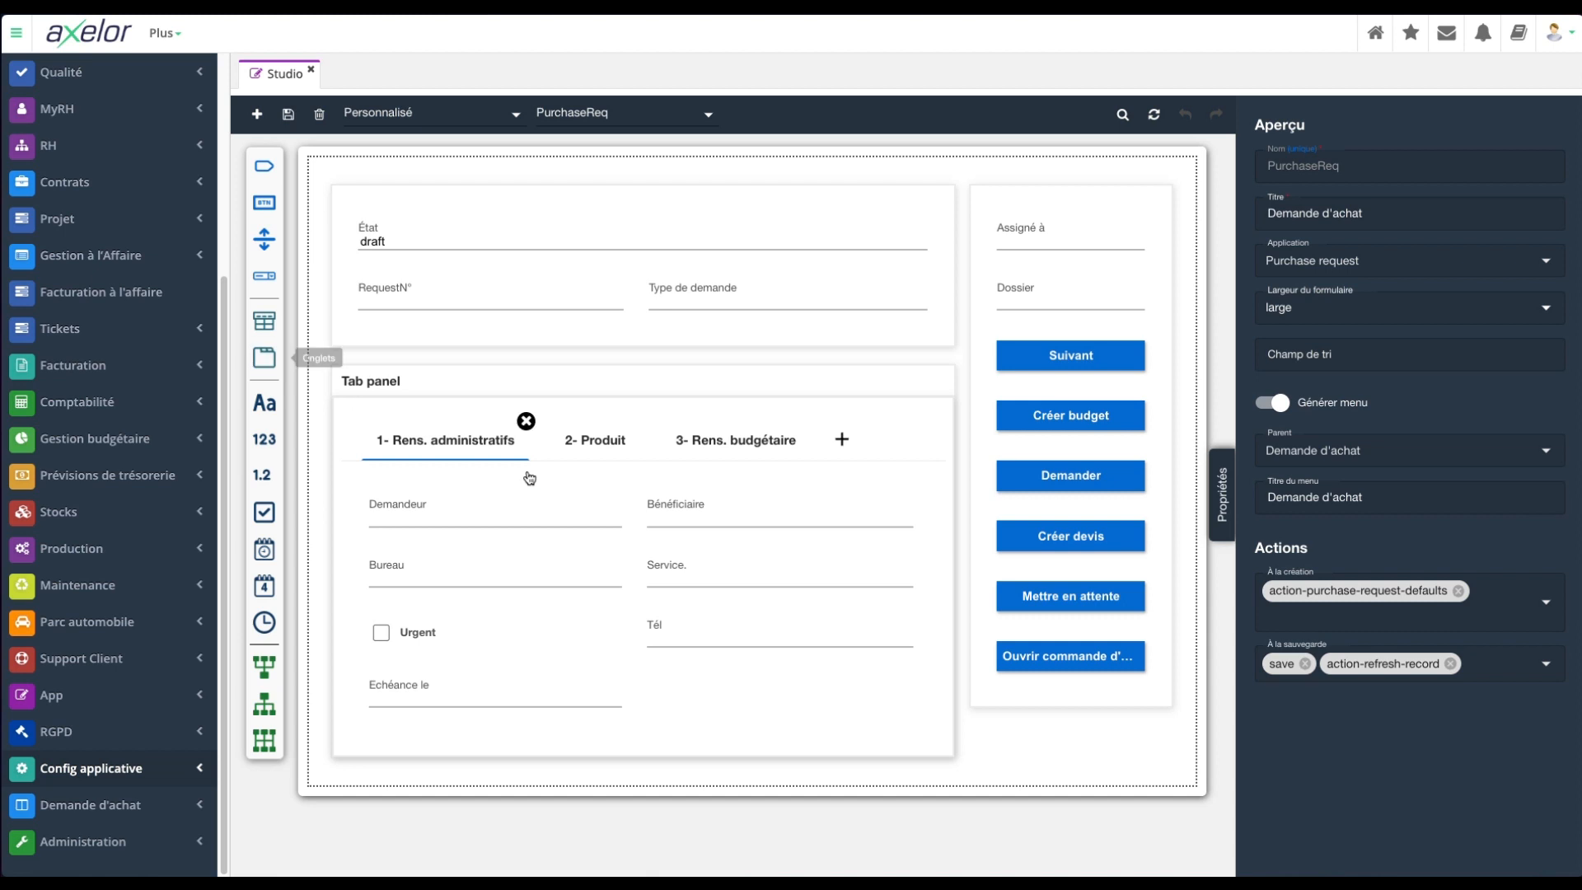
Step: Review the purchase request form's three tabs, 1- Rens. administratifs, 2- Produit and 3- Rens. budgétaire, ending on the first one
left_click(587, 453)
left_click(712, 454)
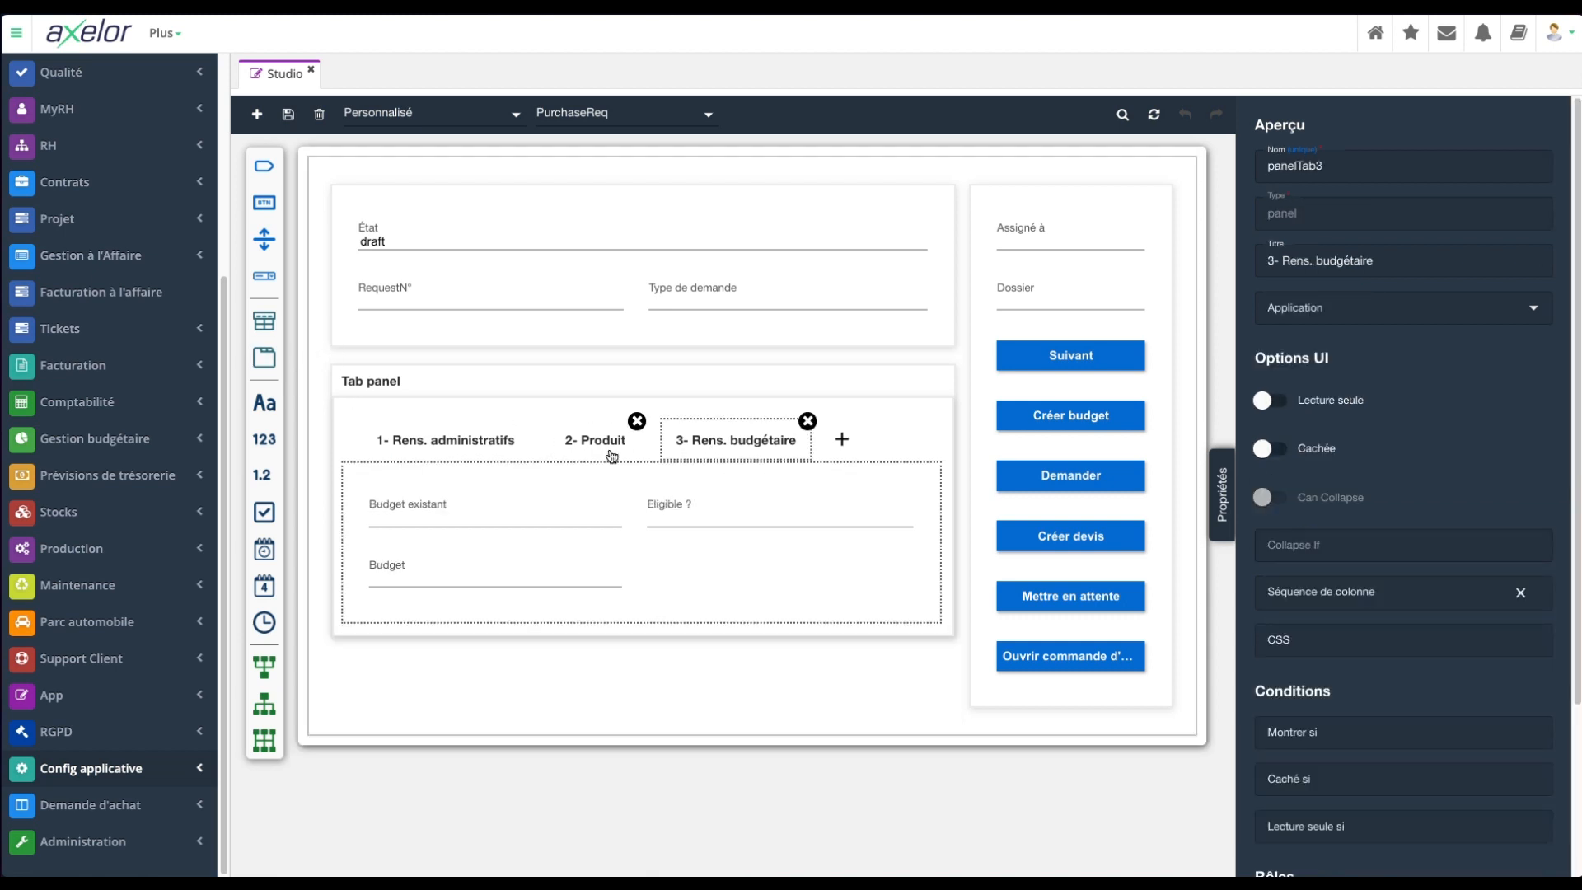
left_click(597, 449)
left_click(416, 443)
left_click(581, 449)
left_click(753, 448)
left_click(458, 449)
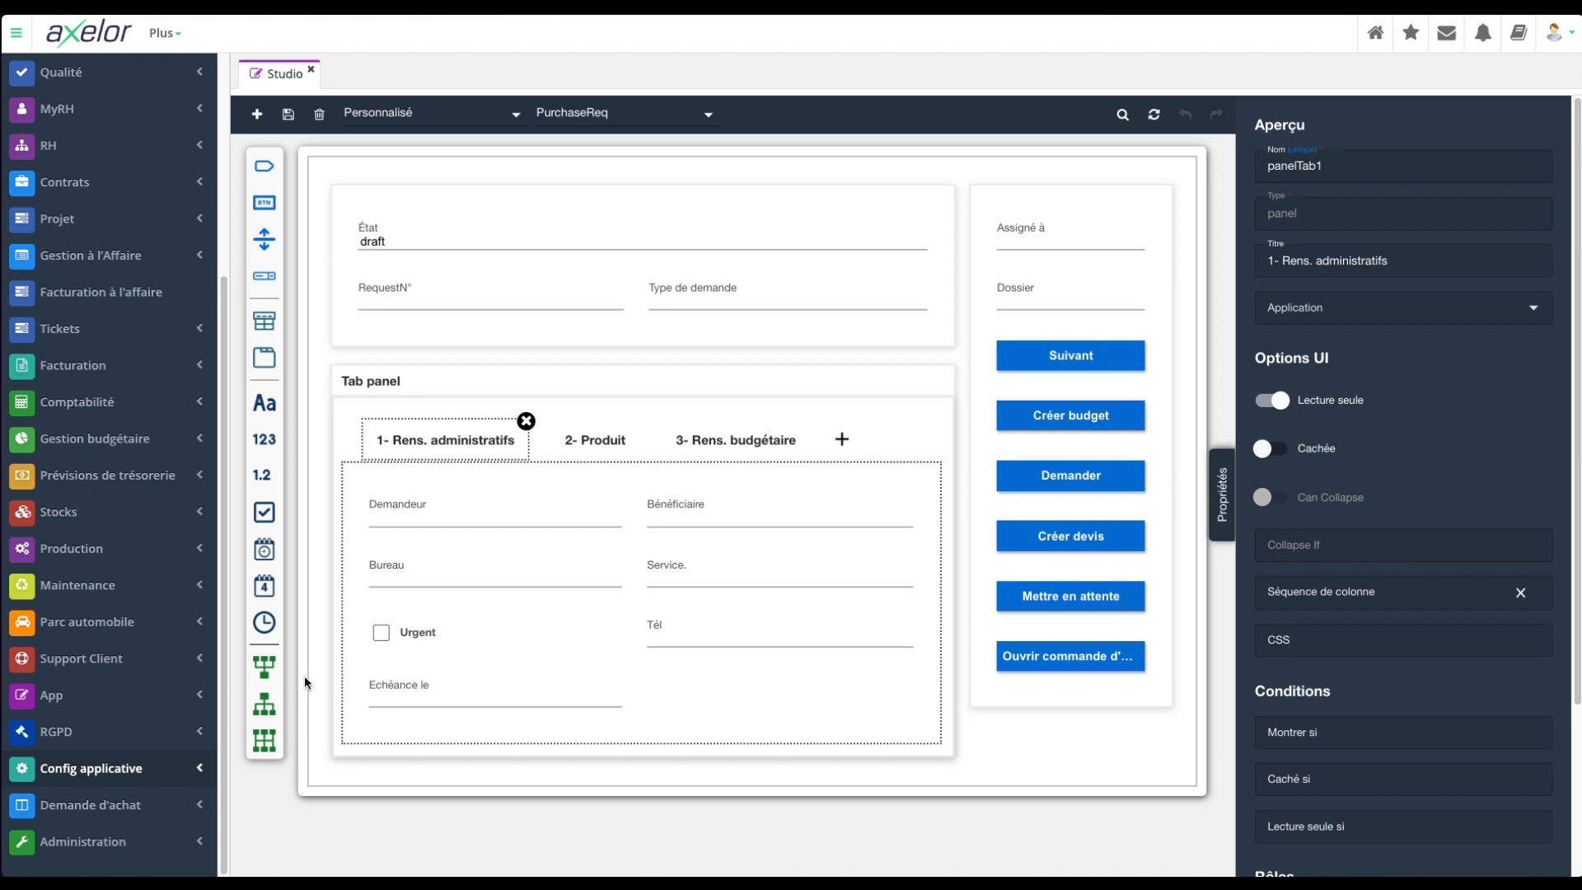
scroll(144, 374, "up", 5)
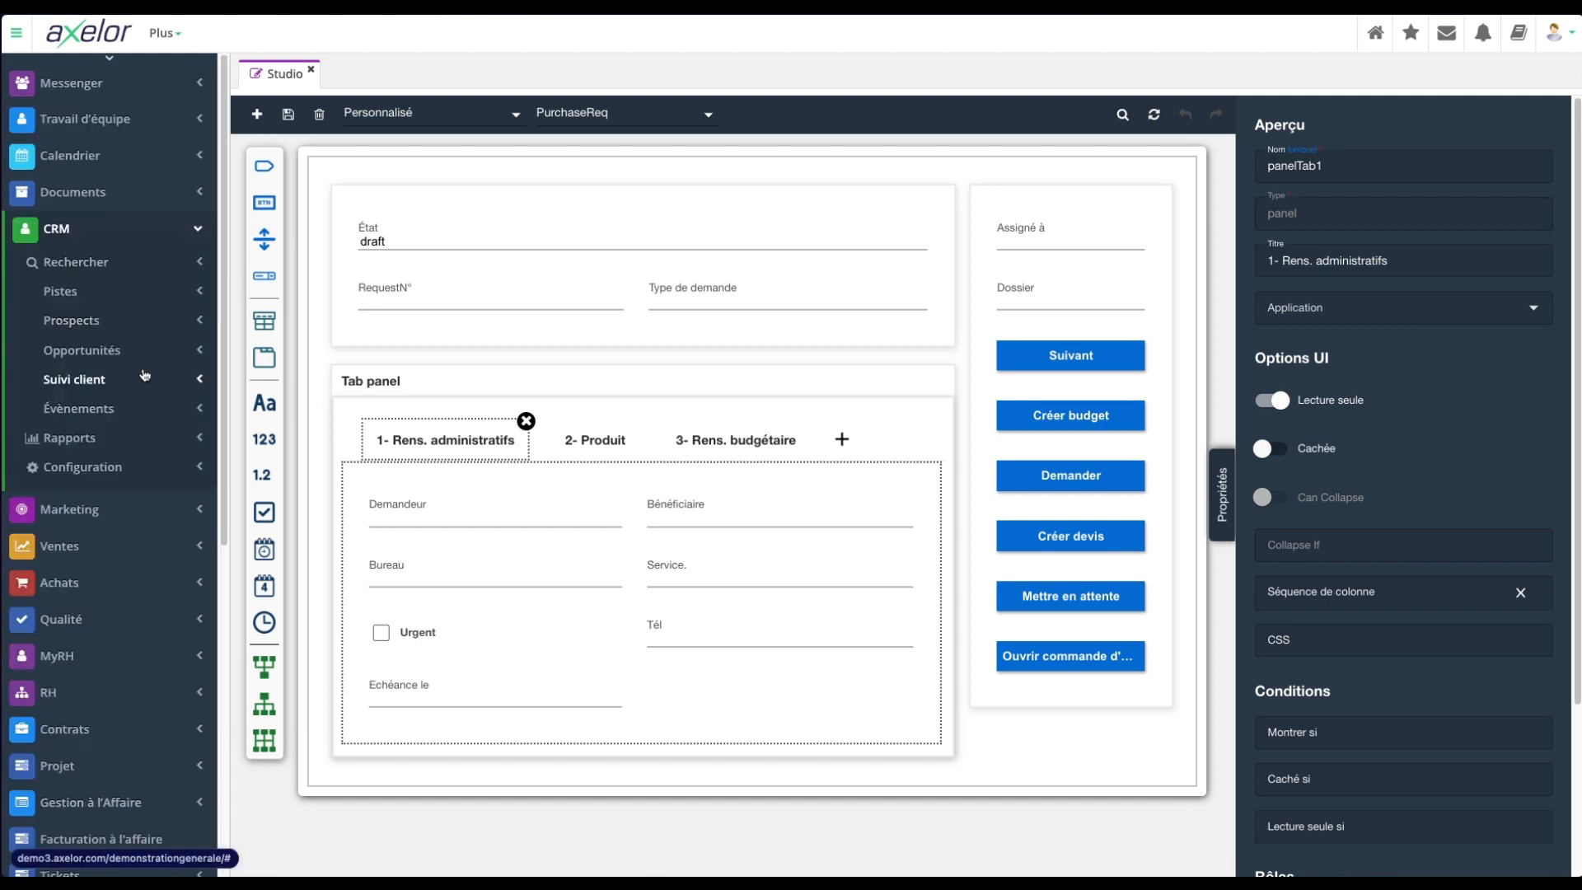
left_click(132, 323)
left_click(129, 408)
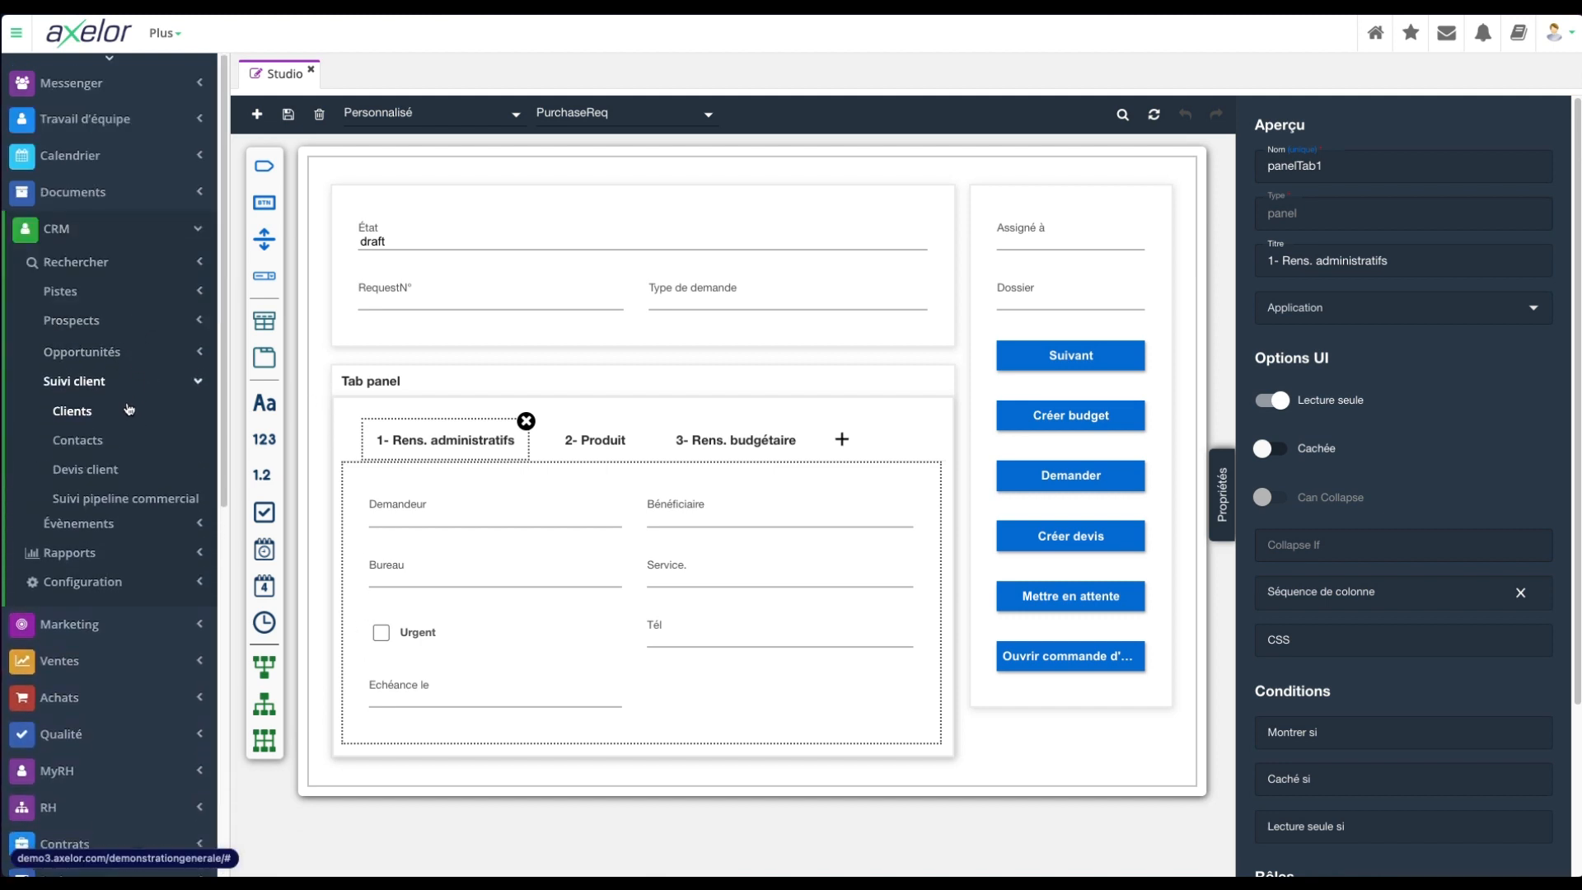
left_click(116, 229)
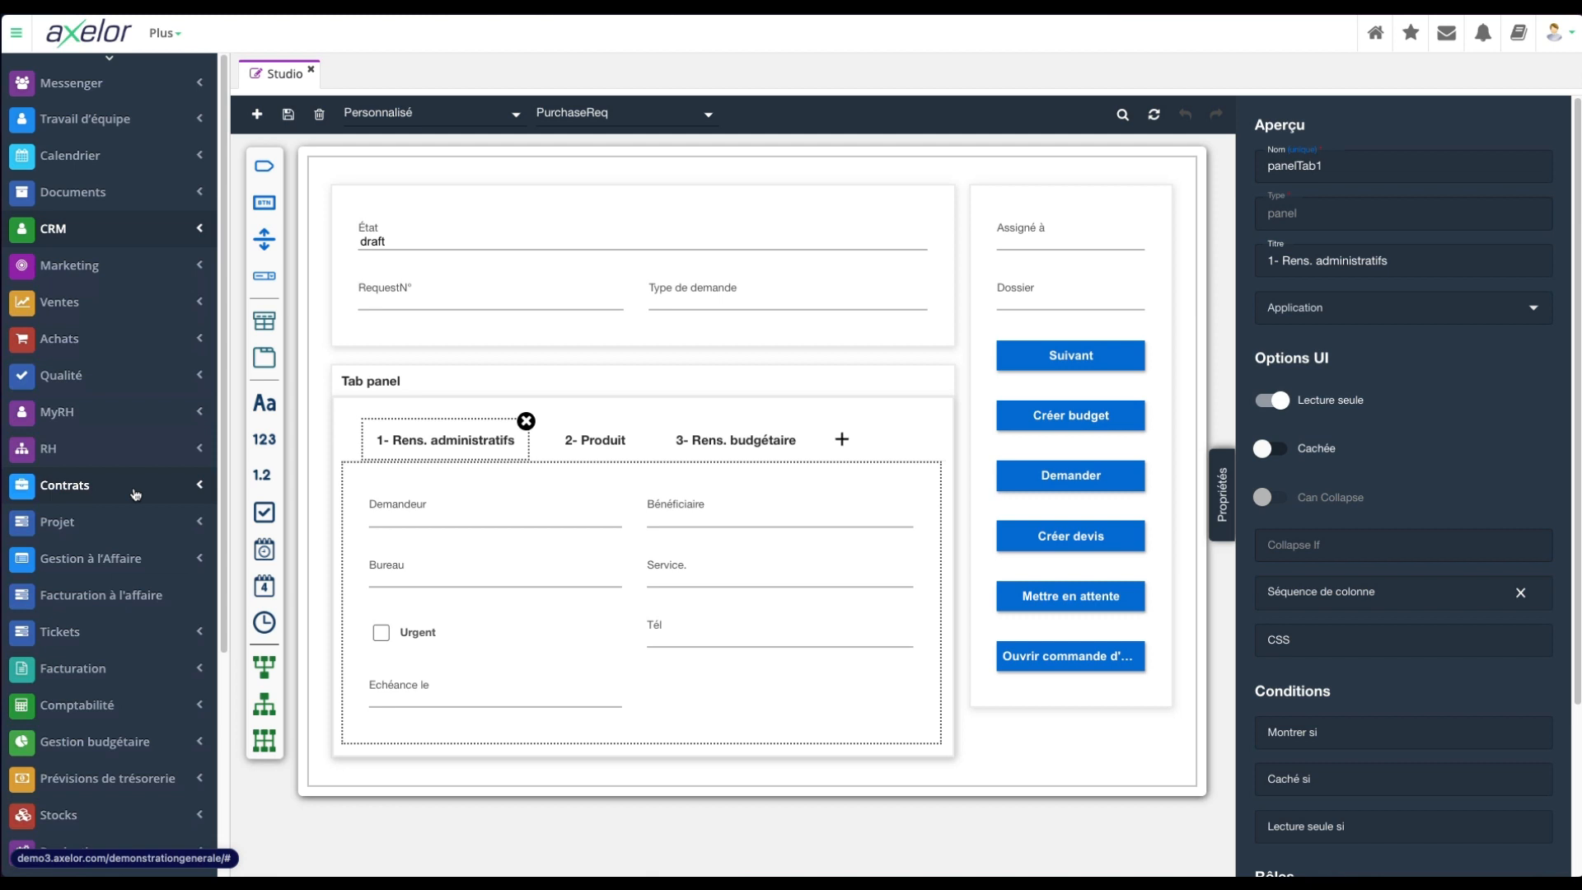
left_click(138, 514)
left_click(124, 525)
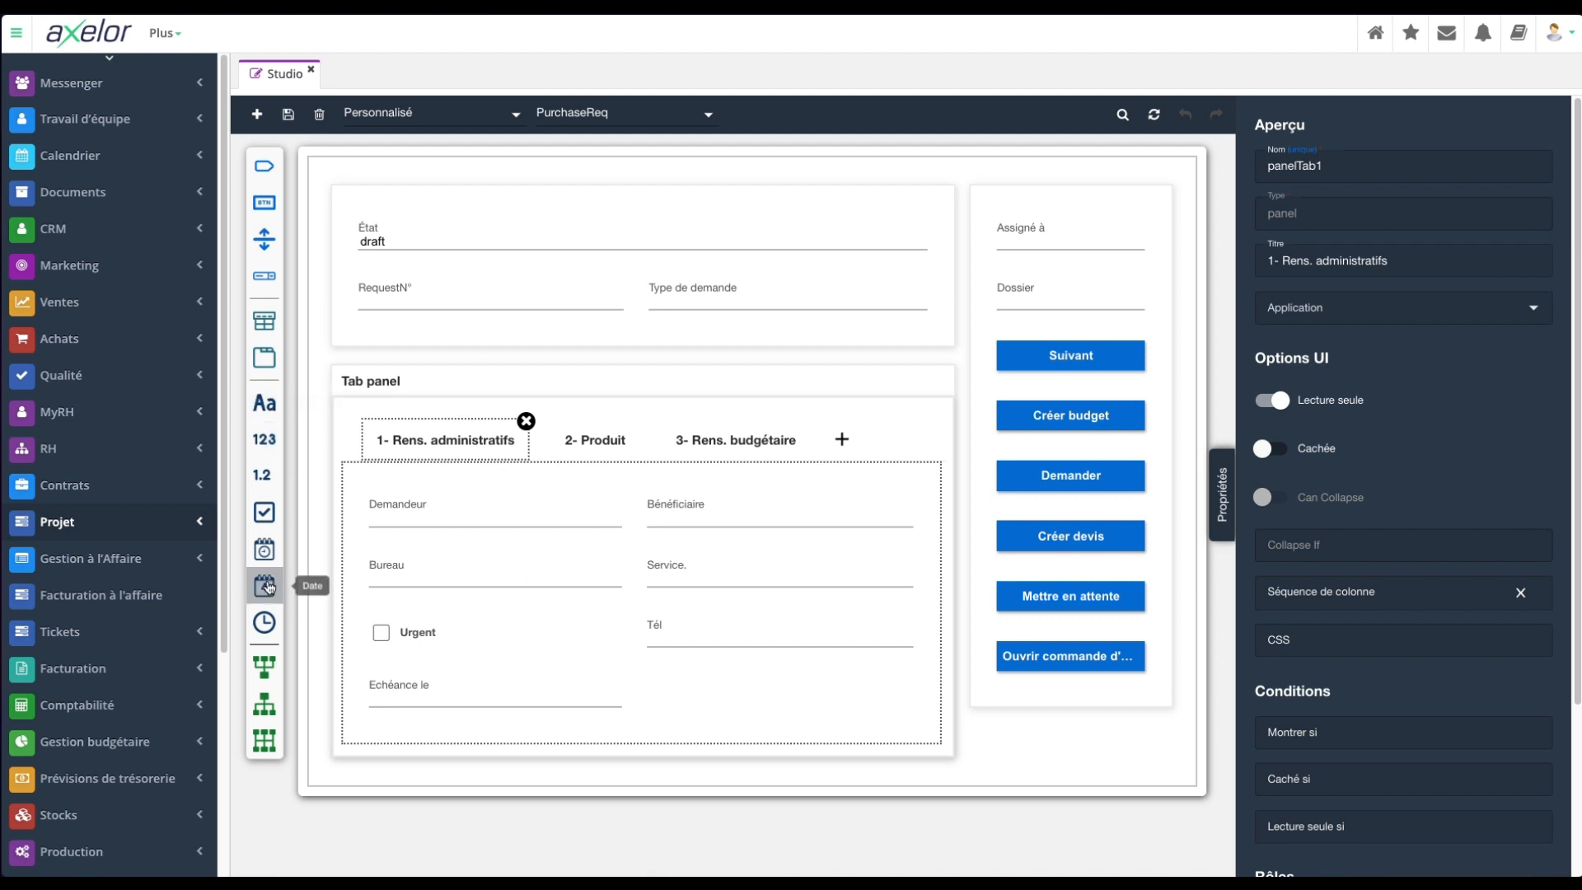
Step: Add a date field below Bureau on the 1- Rens. administratifs tab and title it "Date de validation"
left_click_drag(268, 588, 418, 608)
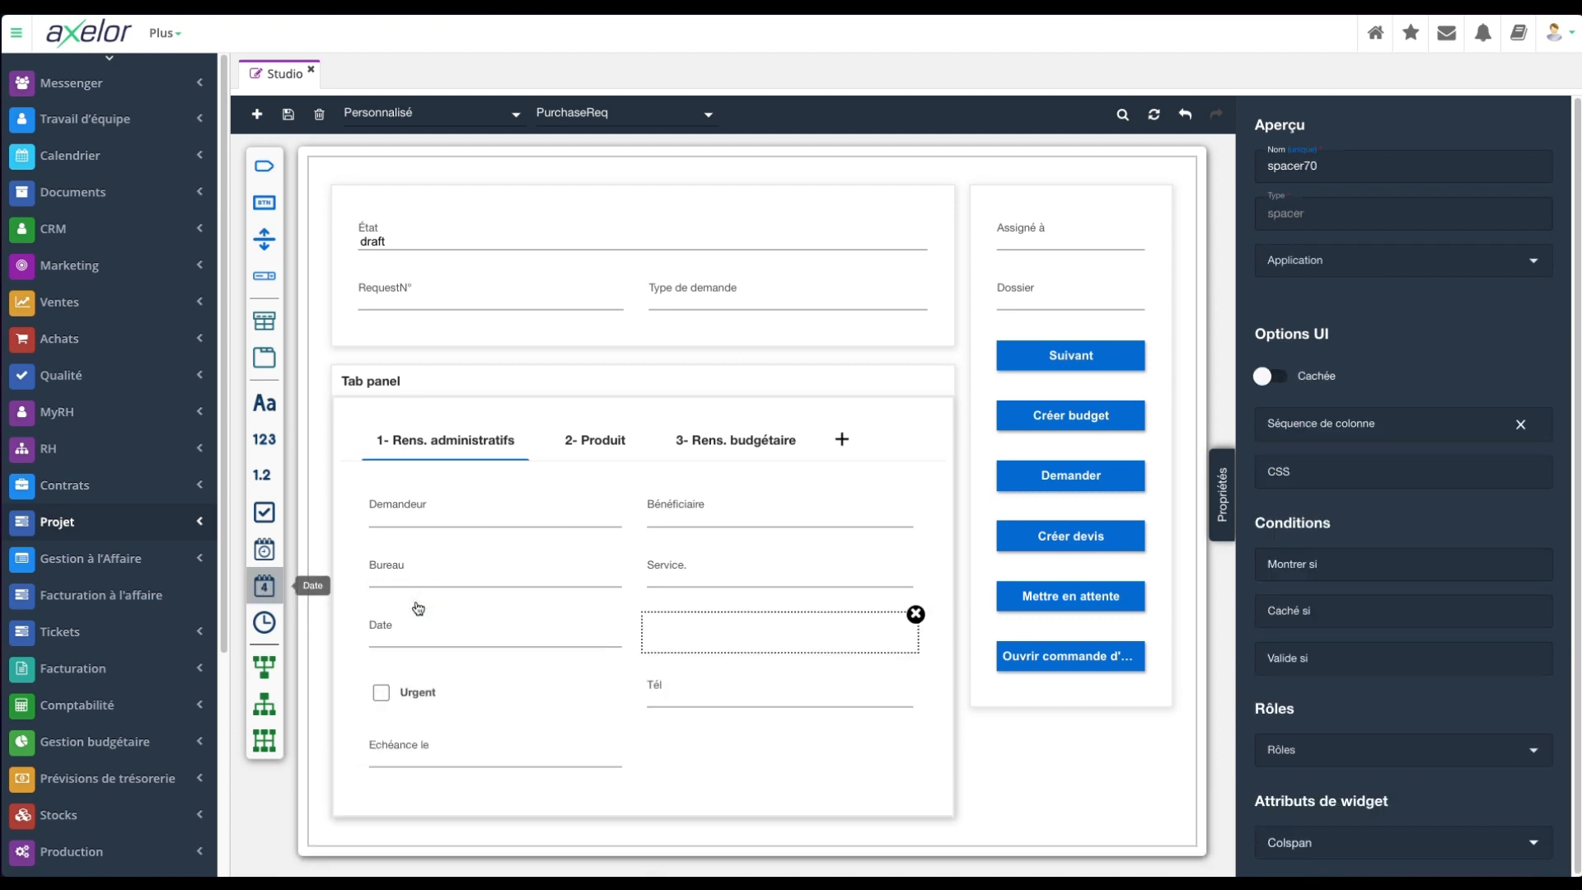
left_click(382, 629)
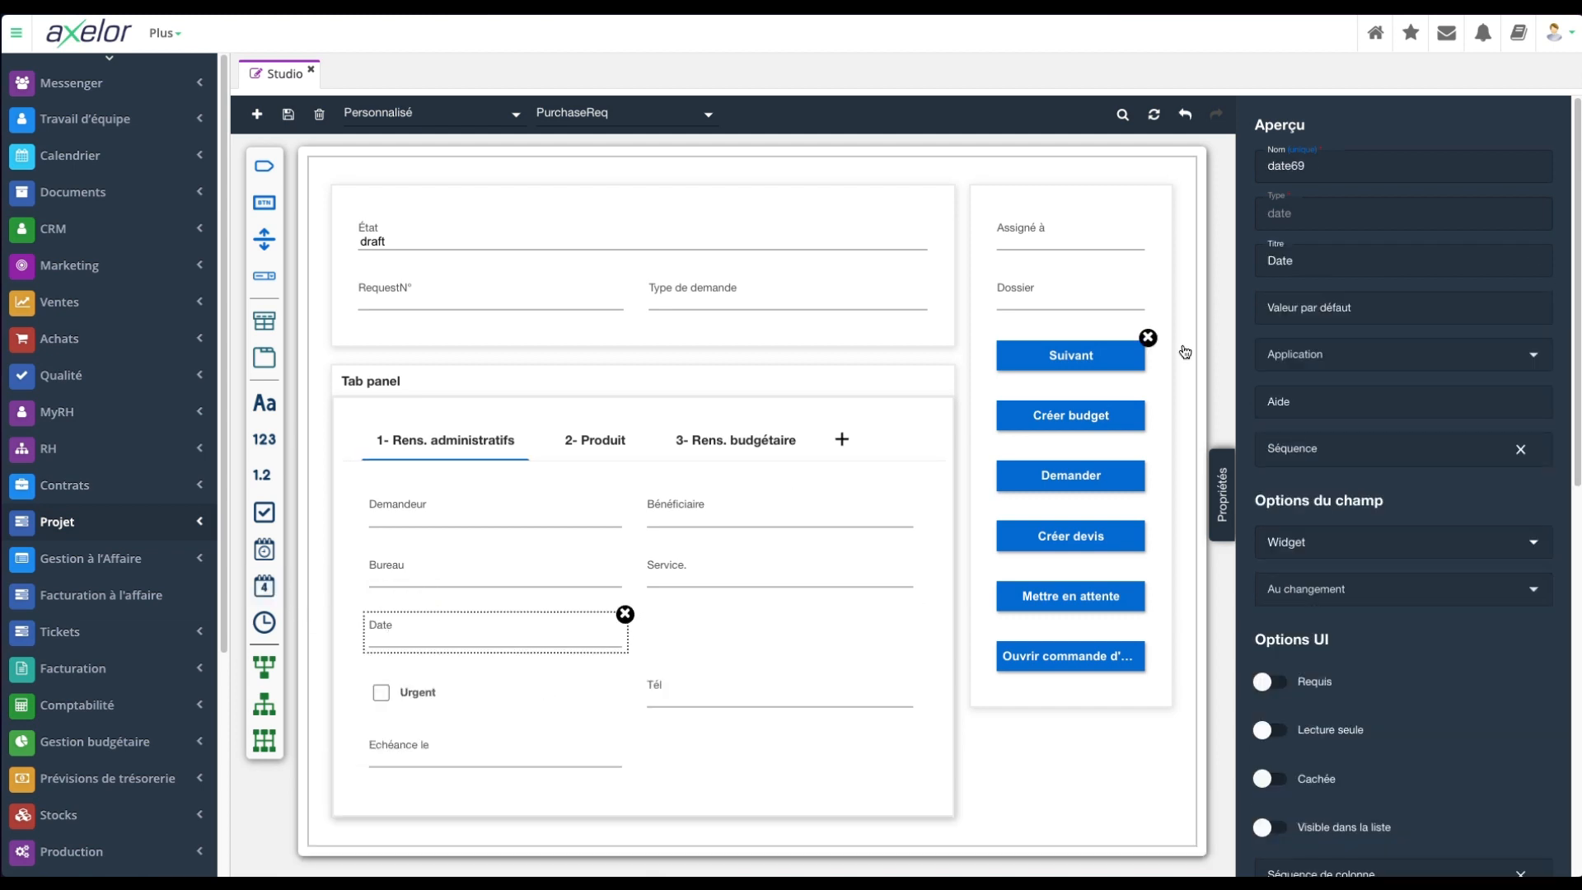
left_click(1348, 262)
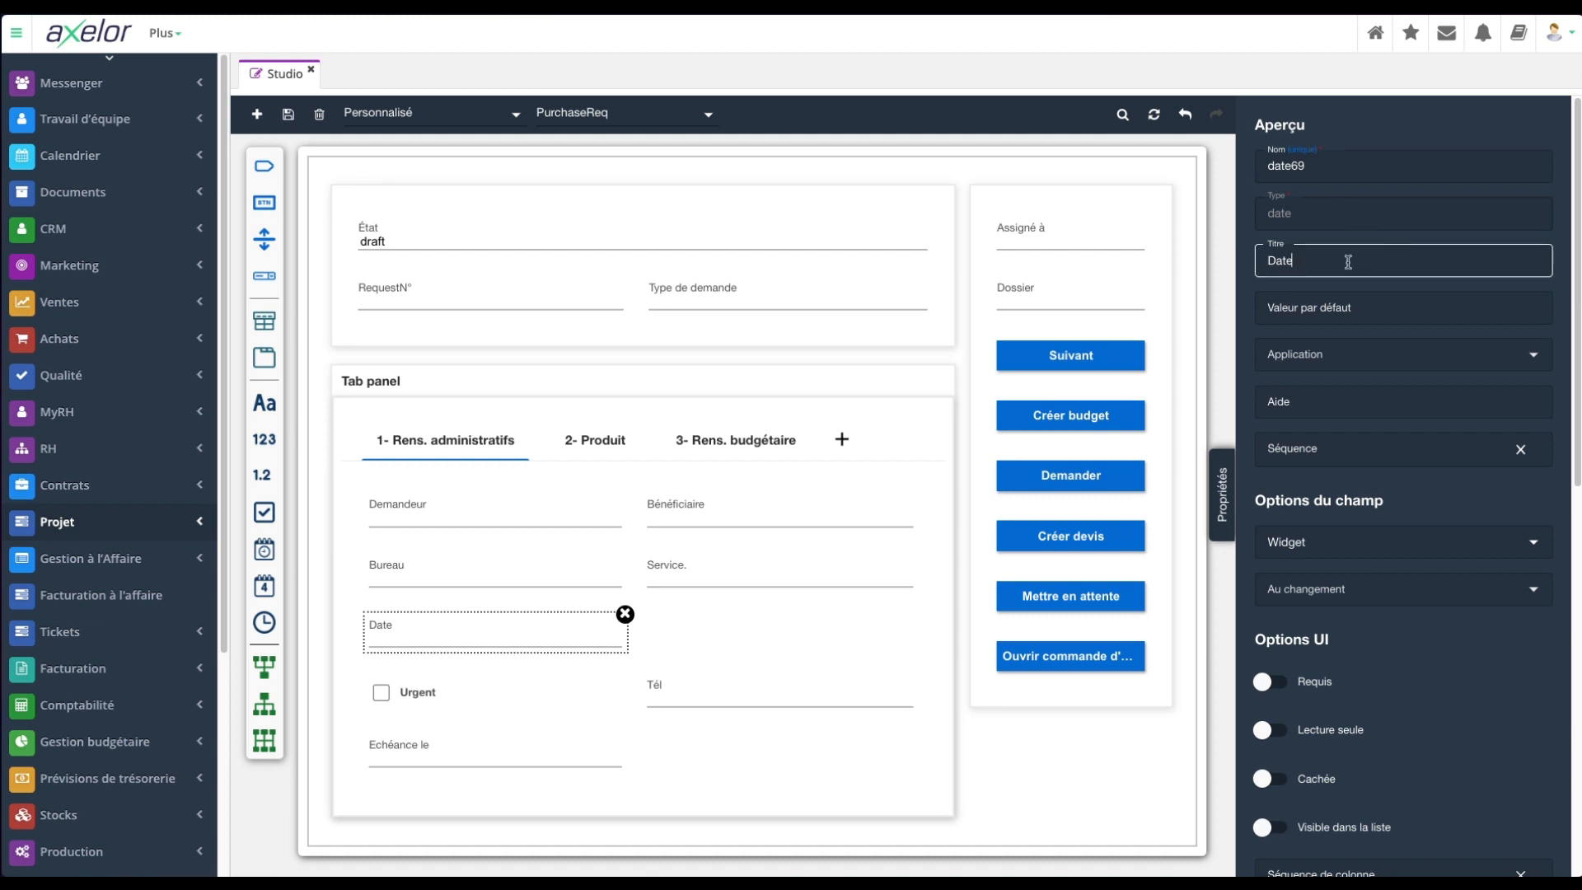
type("de validation")
scroll(1315, 336, "down", 8)
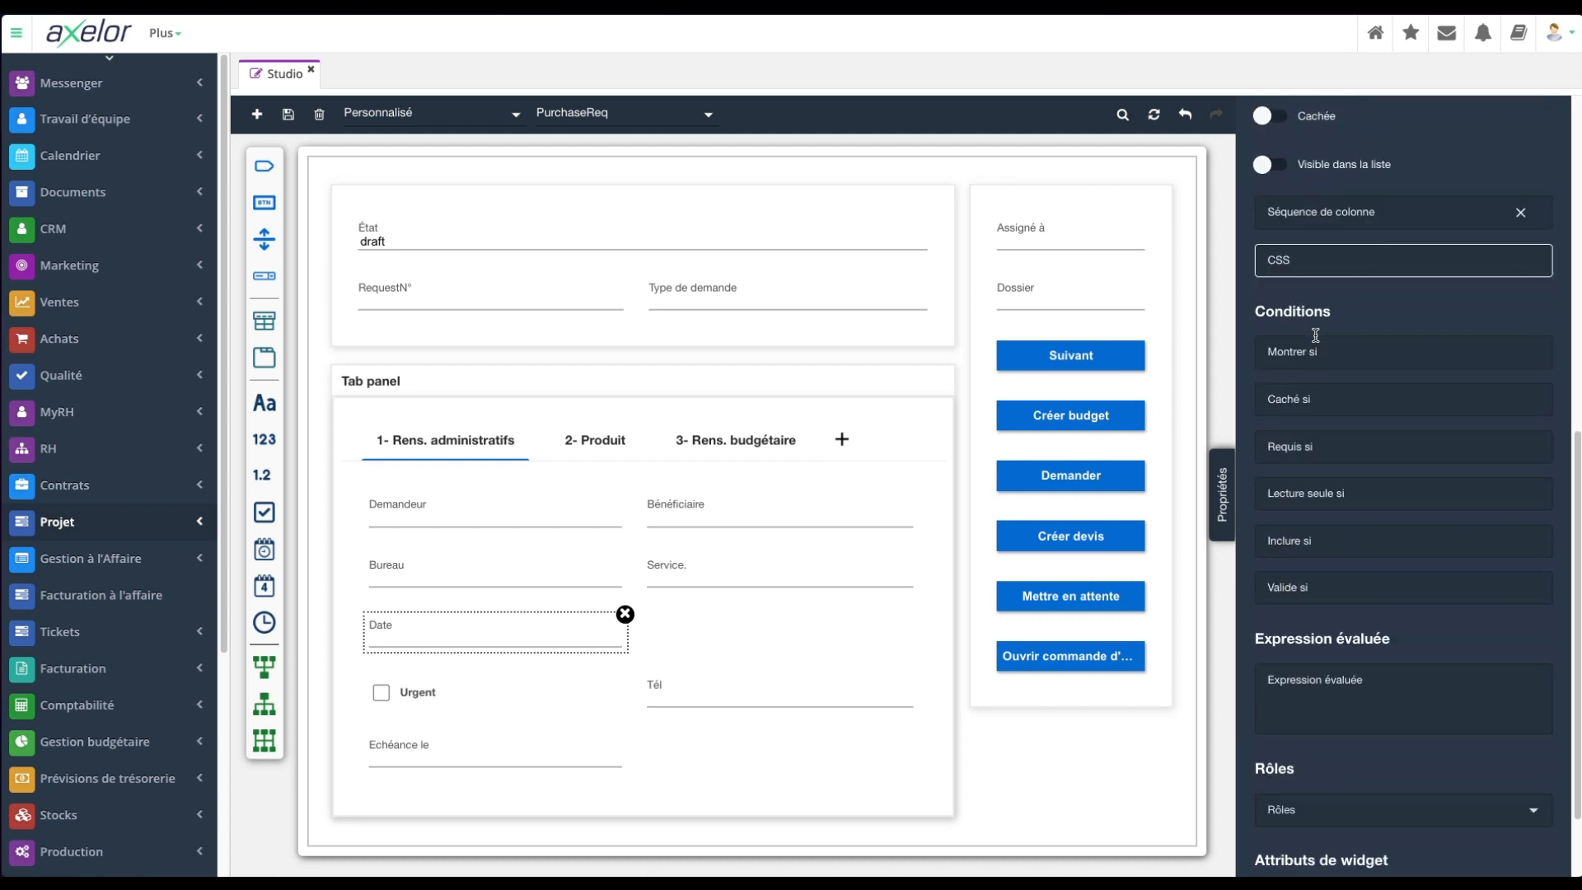
scroll(1316, 336, "up", 8)
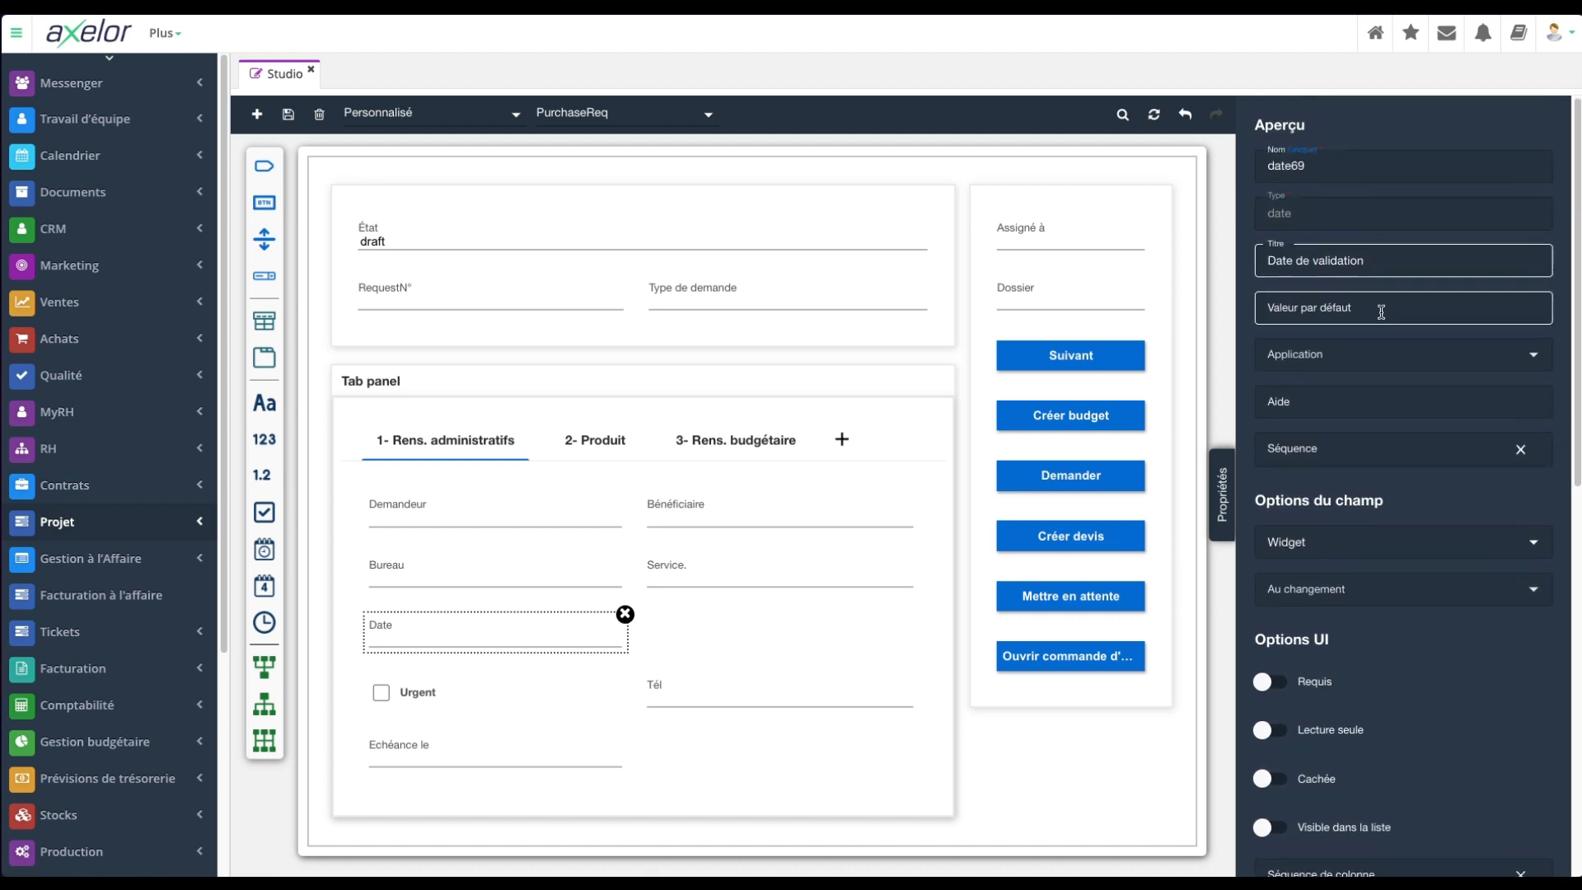
left_click(1404, 286)
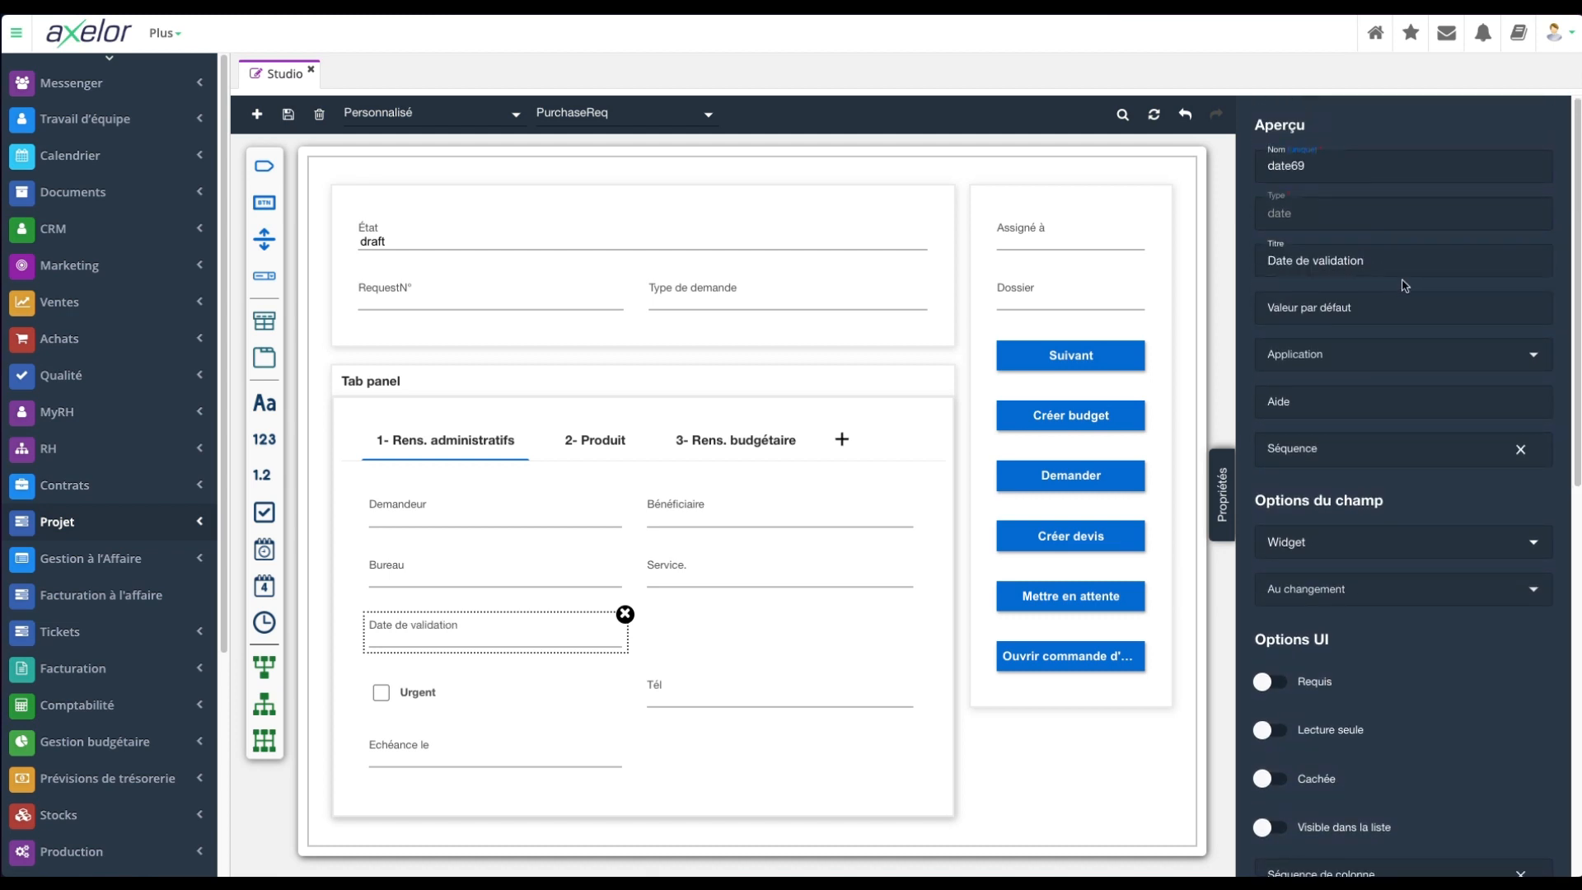
left_click(1454, 255)
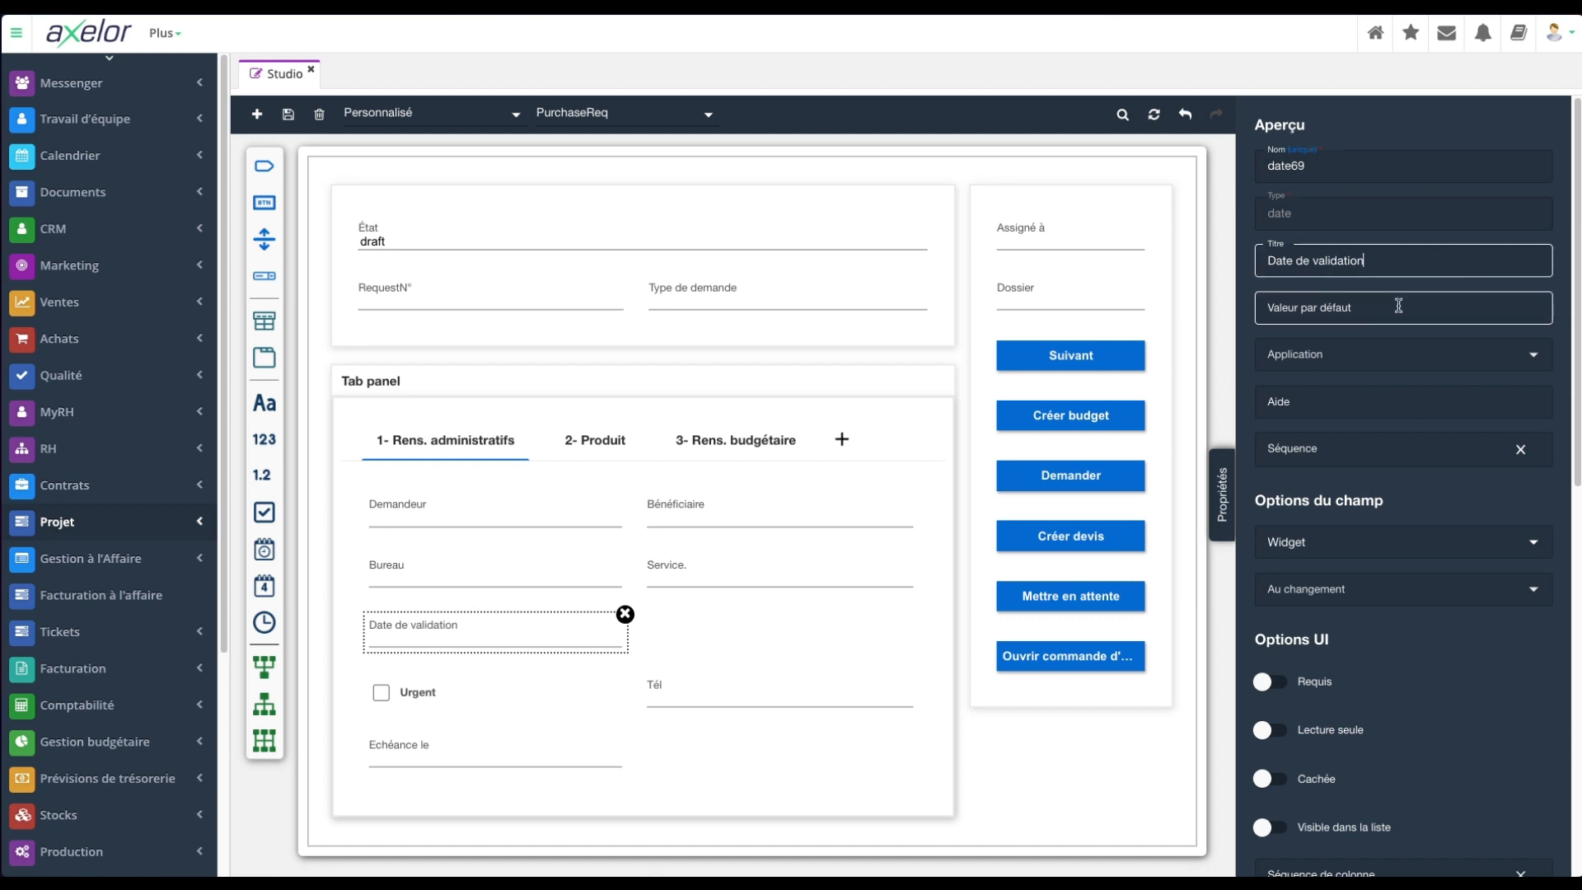
Step: Examine the Date de validation field's properties, including help, field and UI options, conditions, evaluated expression and available roles
left_click(1324, 390)
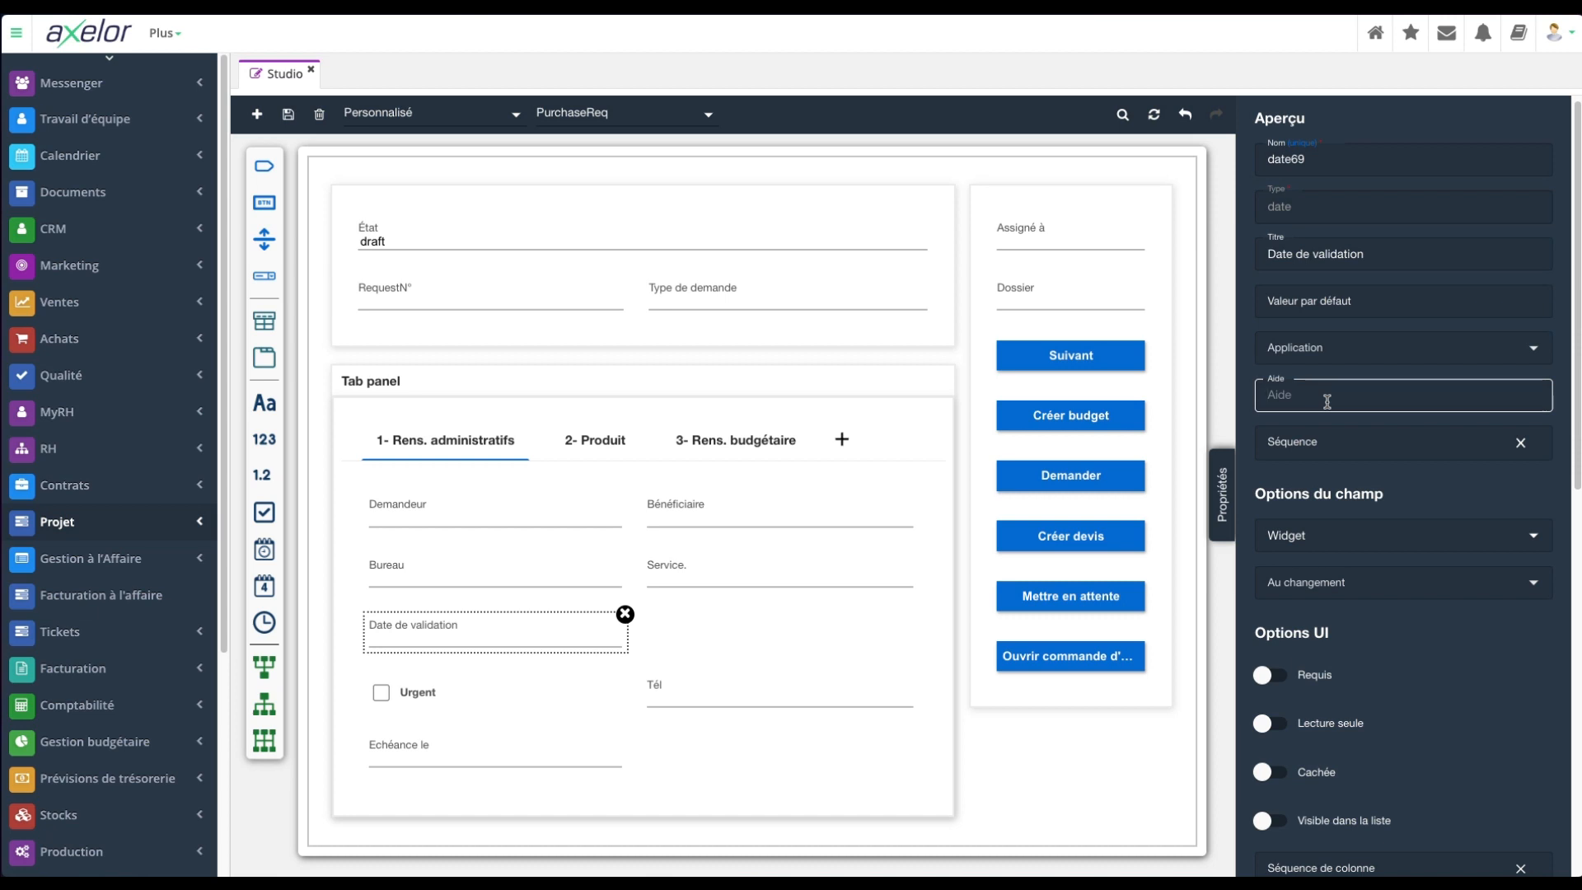
scroll(1326, 401, "down", 3)
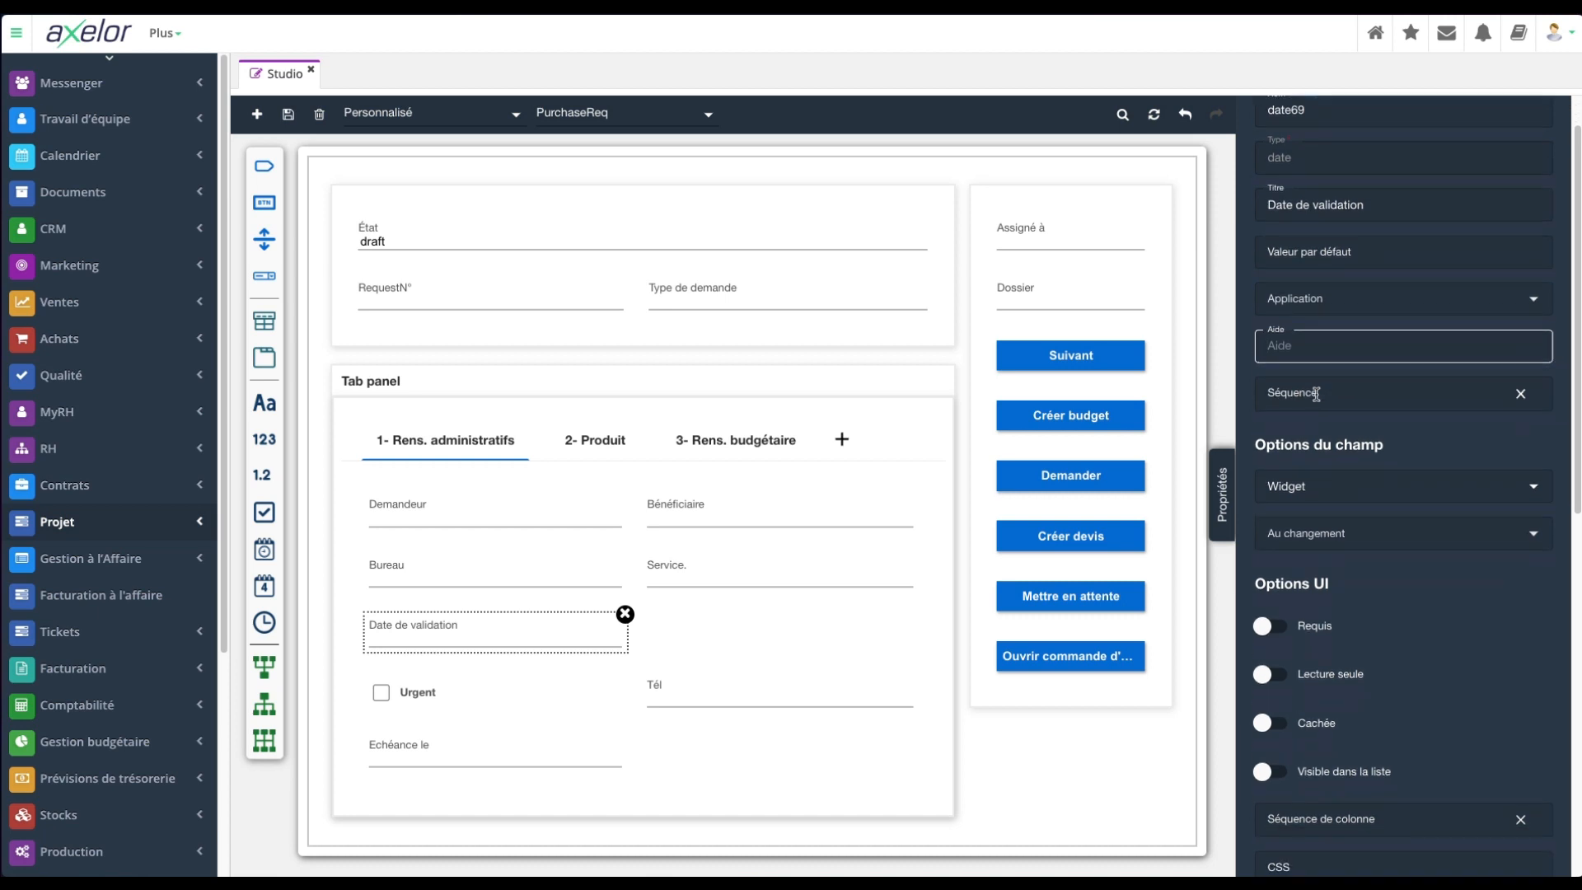
left_click(1334, 395)
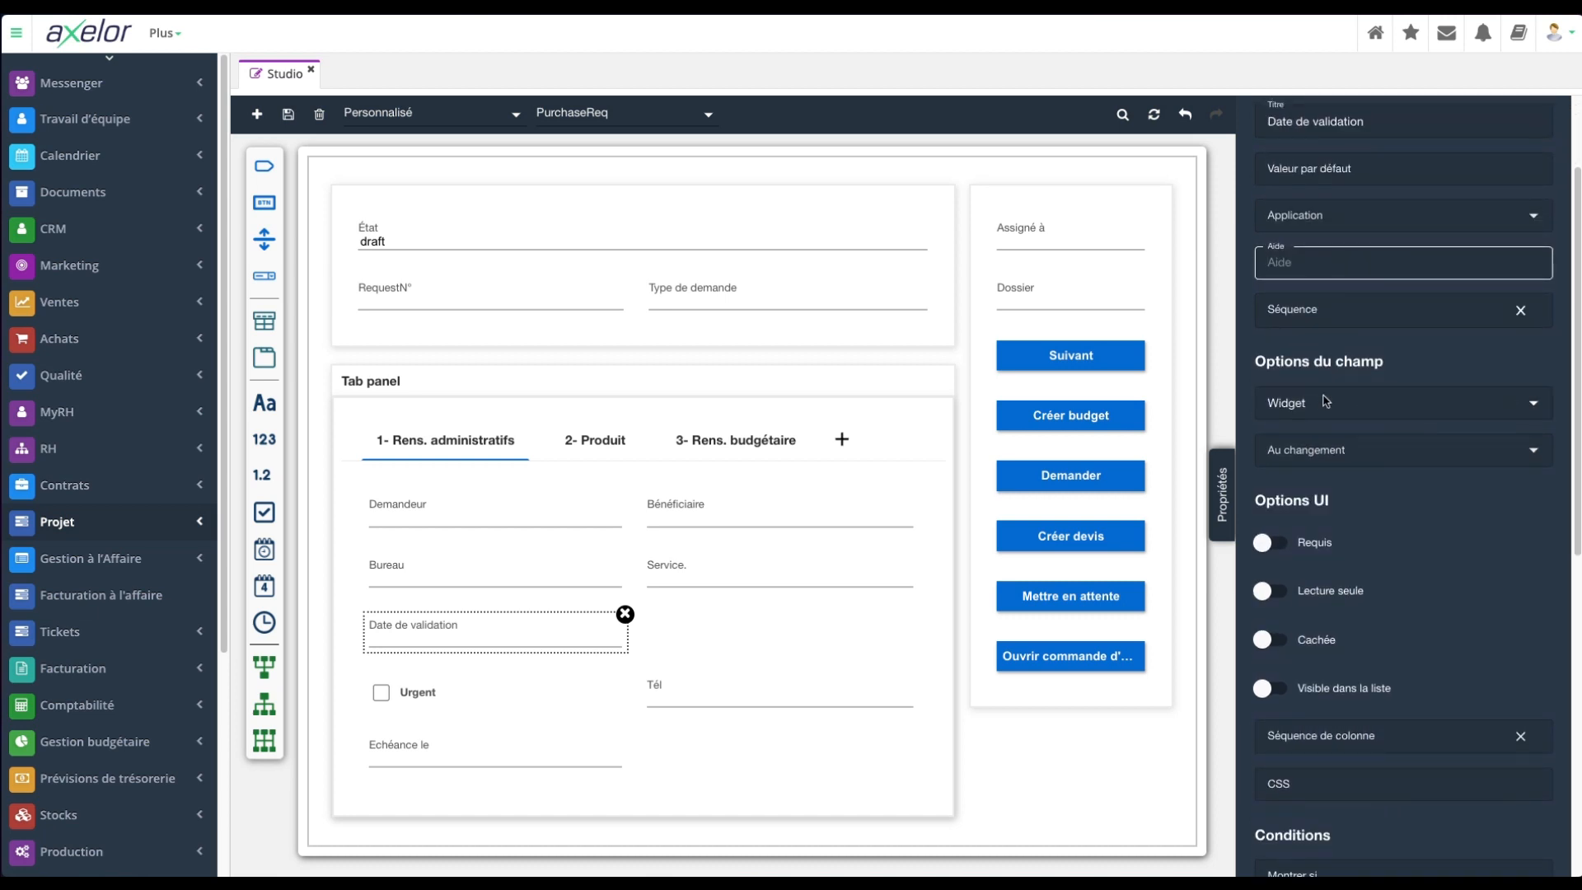
left_click(1416, 368)
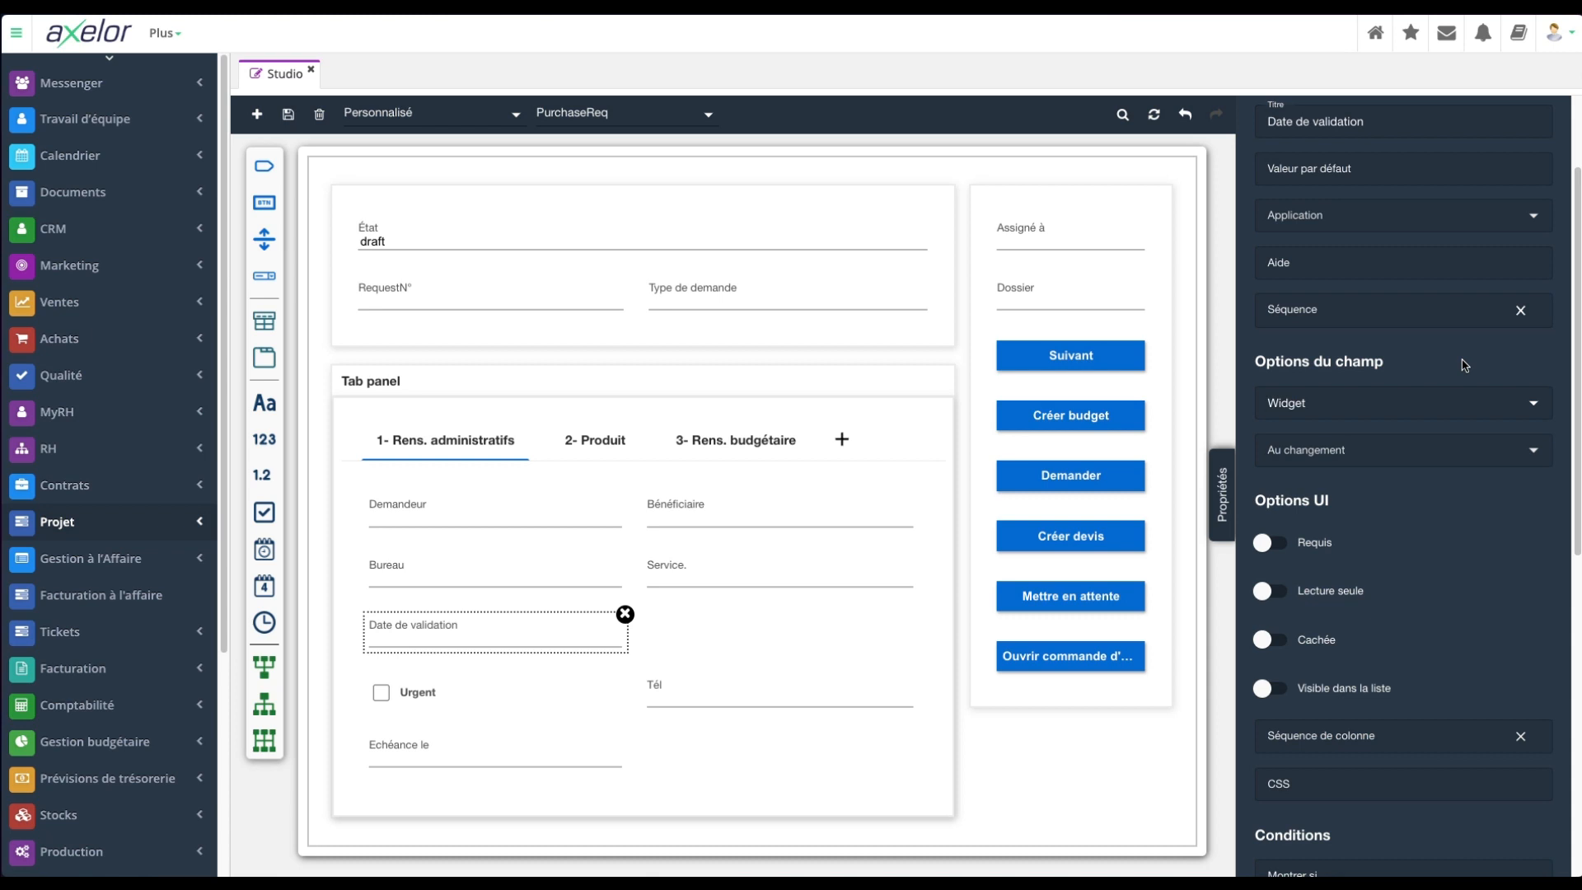
scroll(1464, 365, "down", 4)
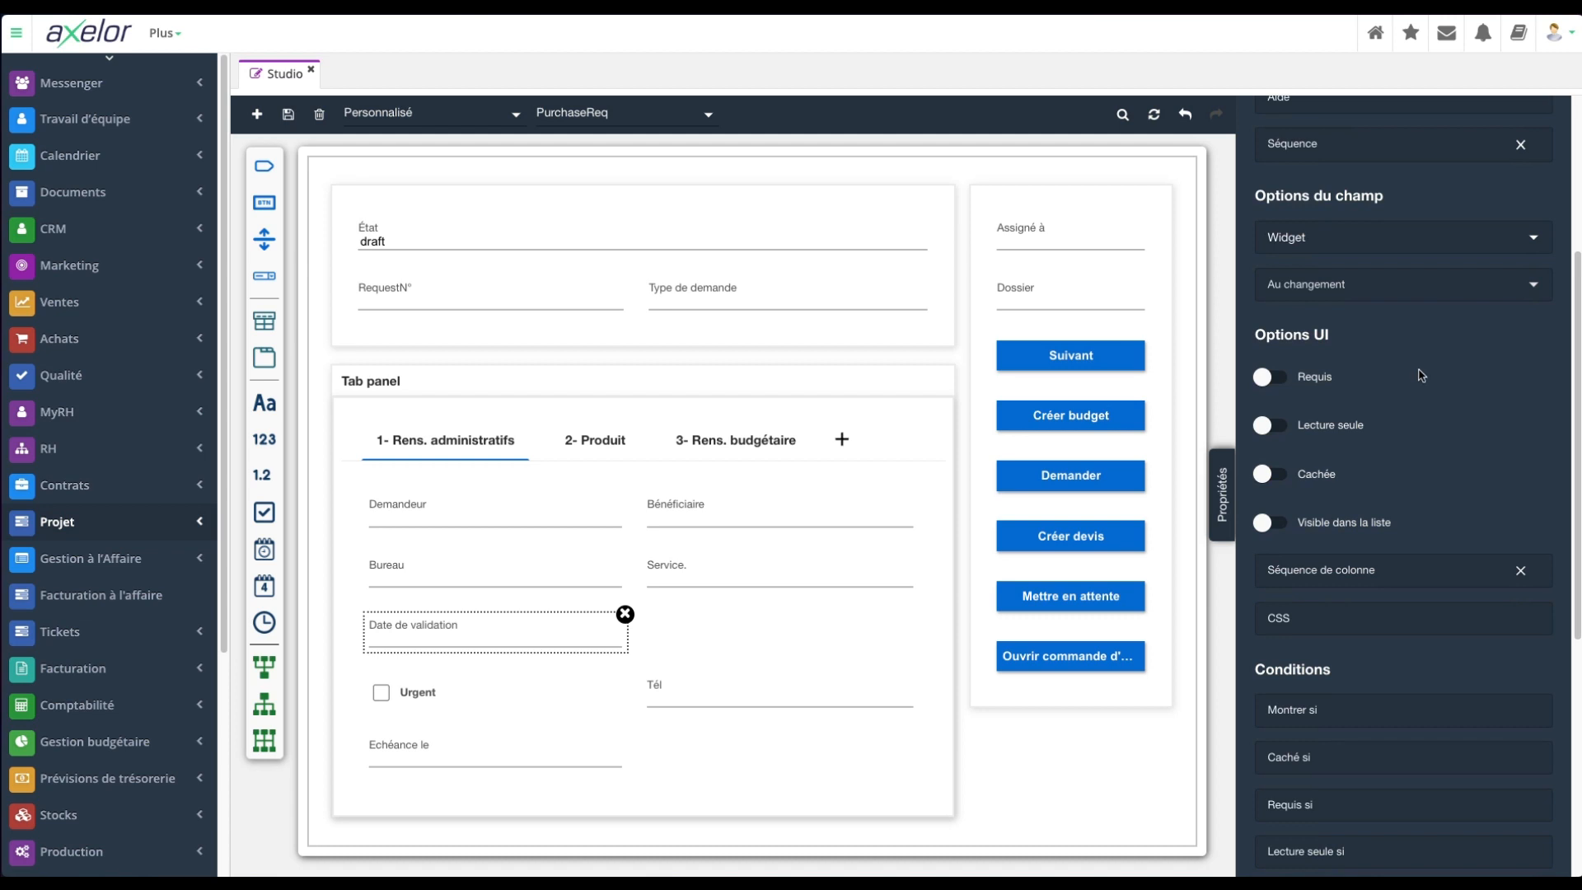
scroll(1475, 416, "down", 2)
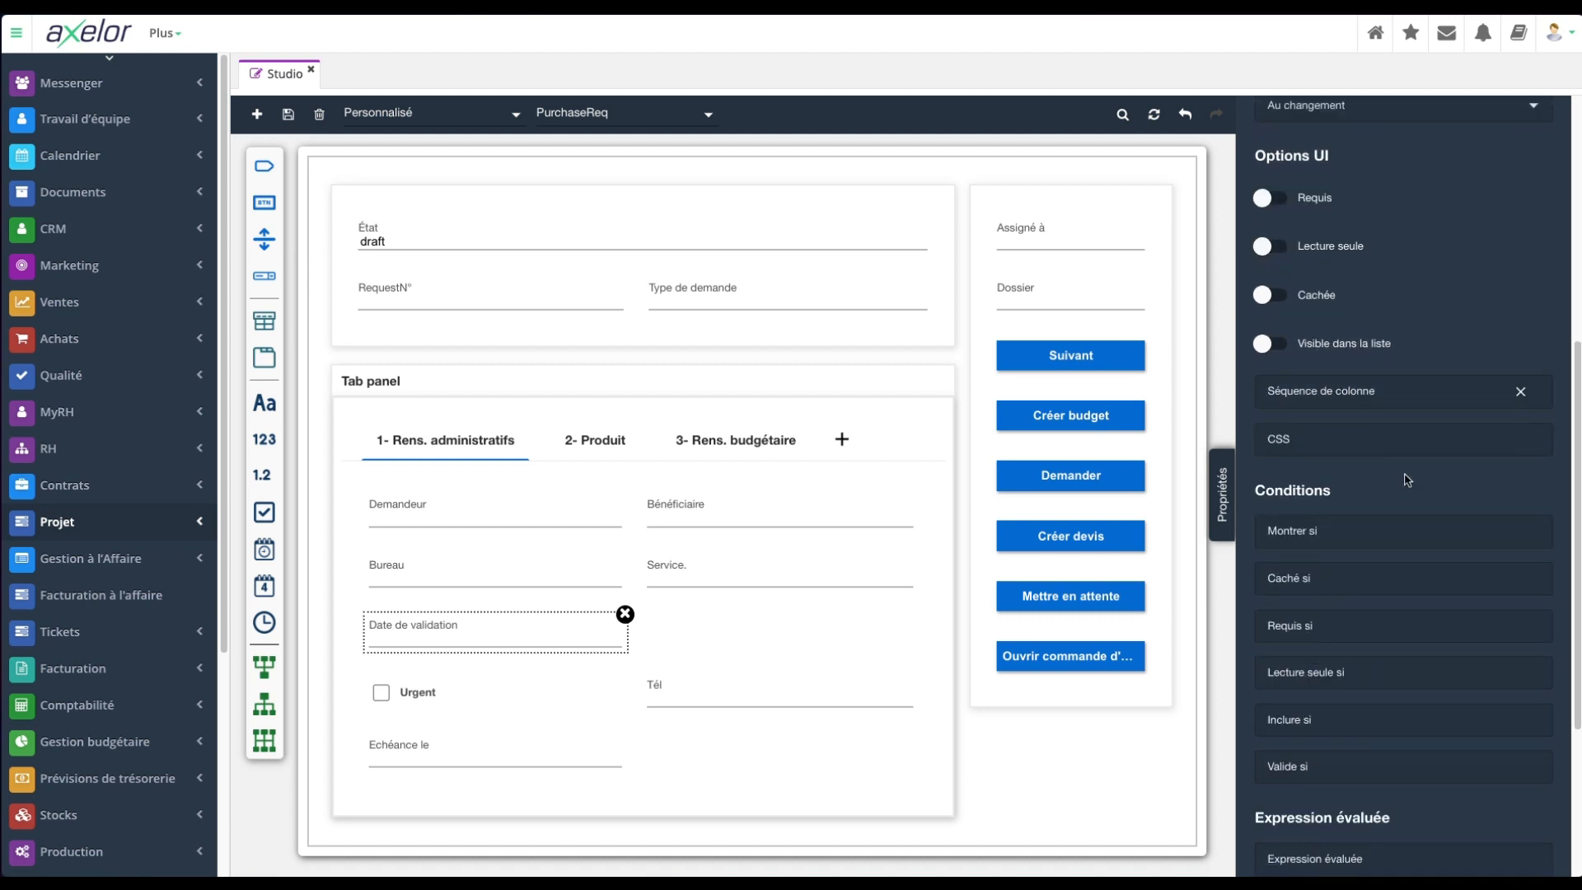
scroll(1409, 621, "down", 1)
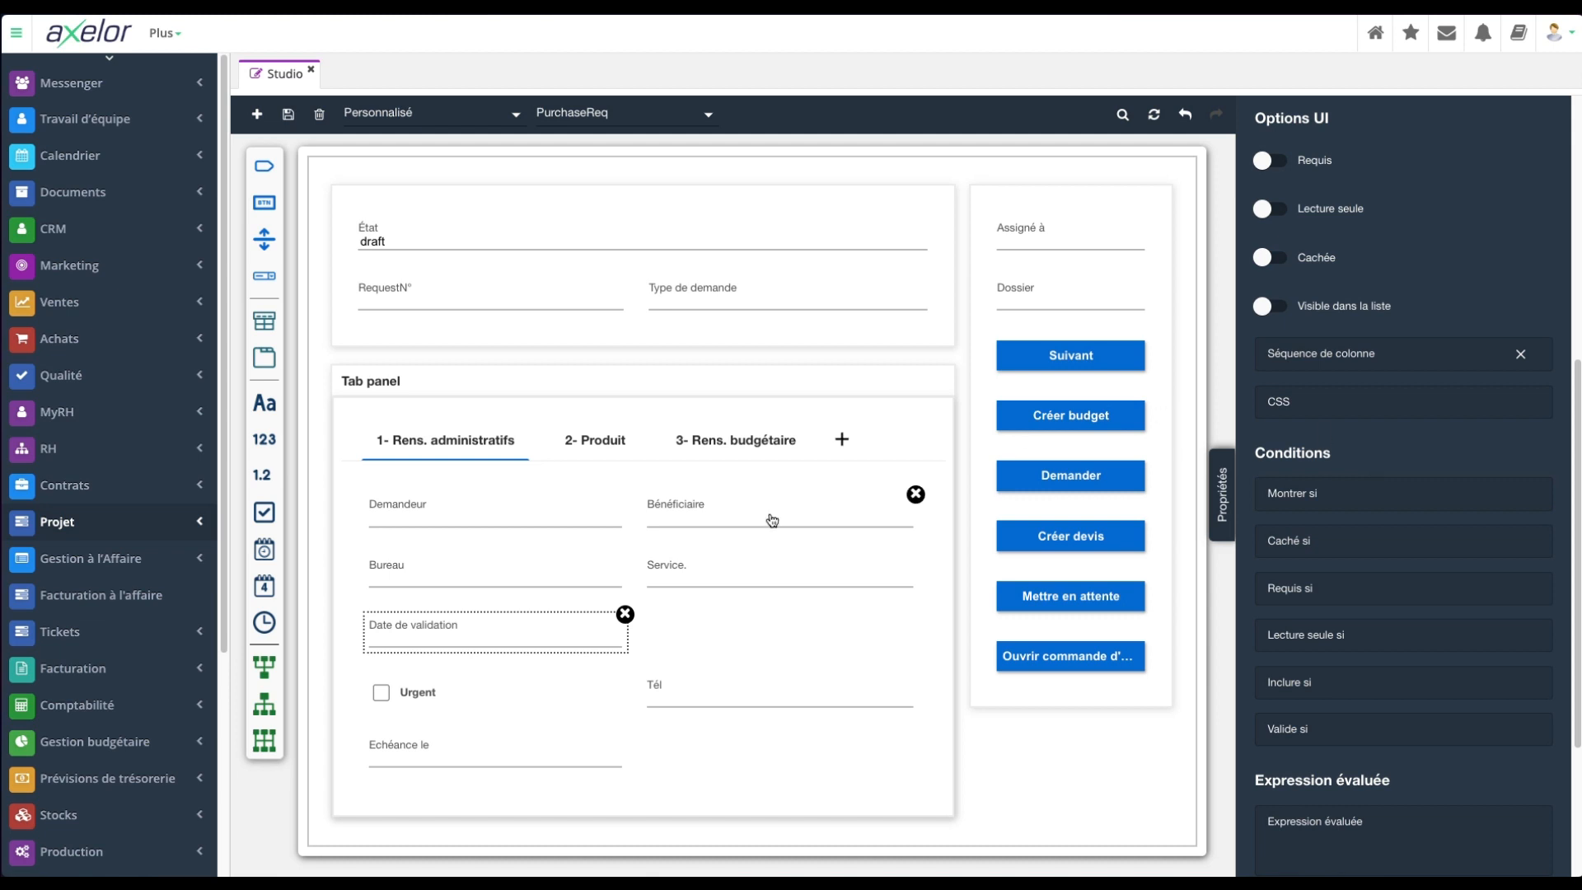
scroll(1392, 511, "down", 3)
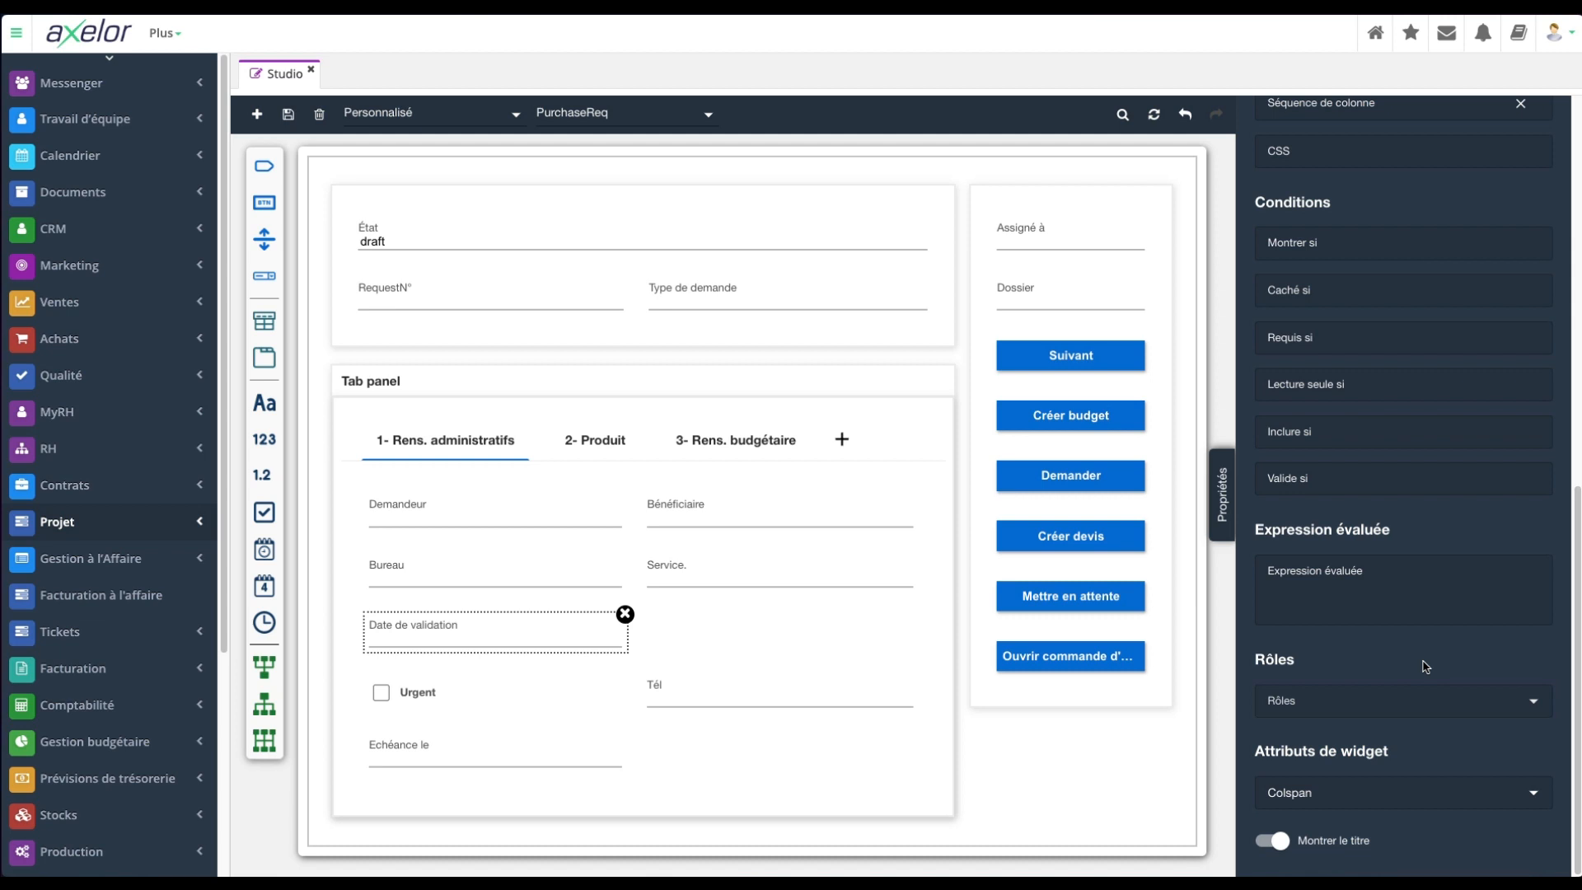
left_click(1324, 700)
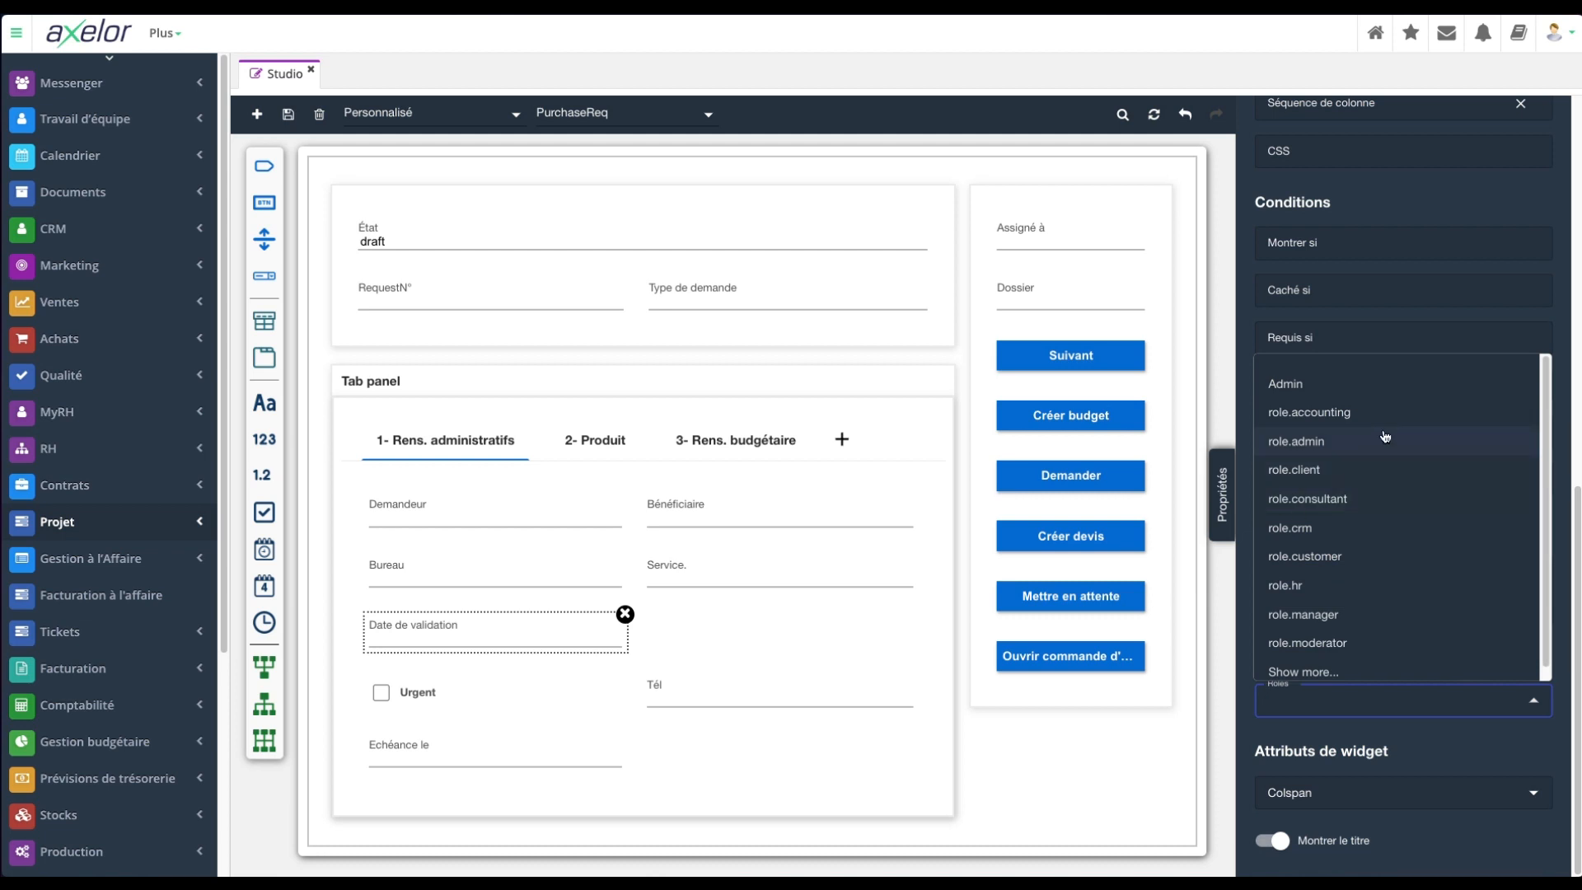
left_click(1178, 608)
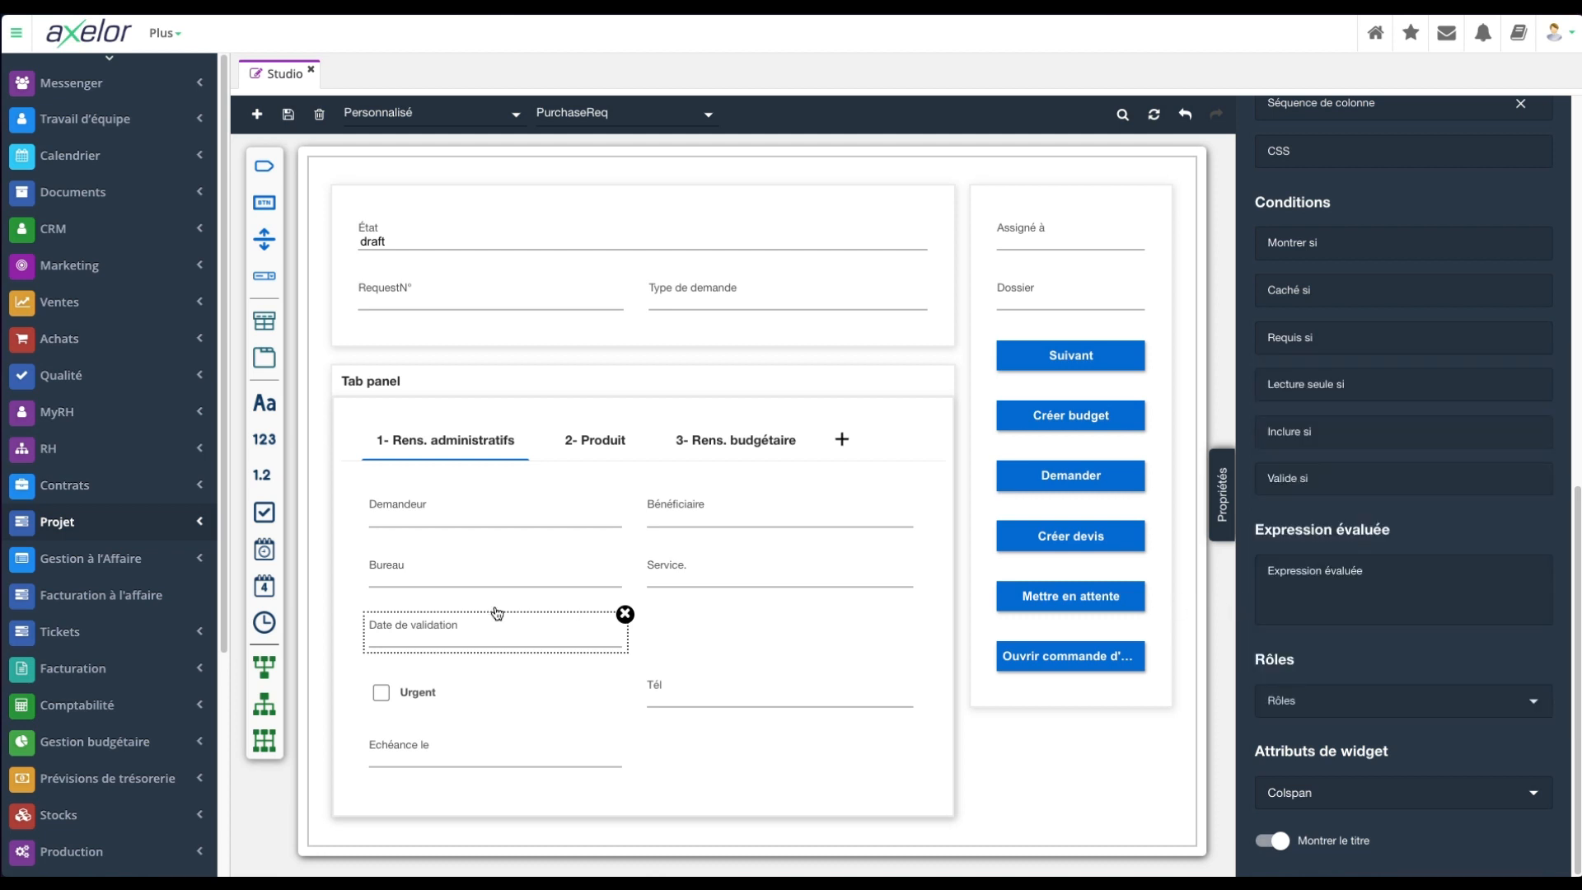
left_click(1287, 616)
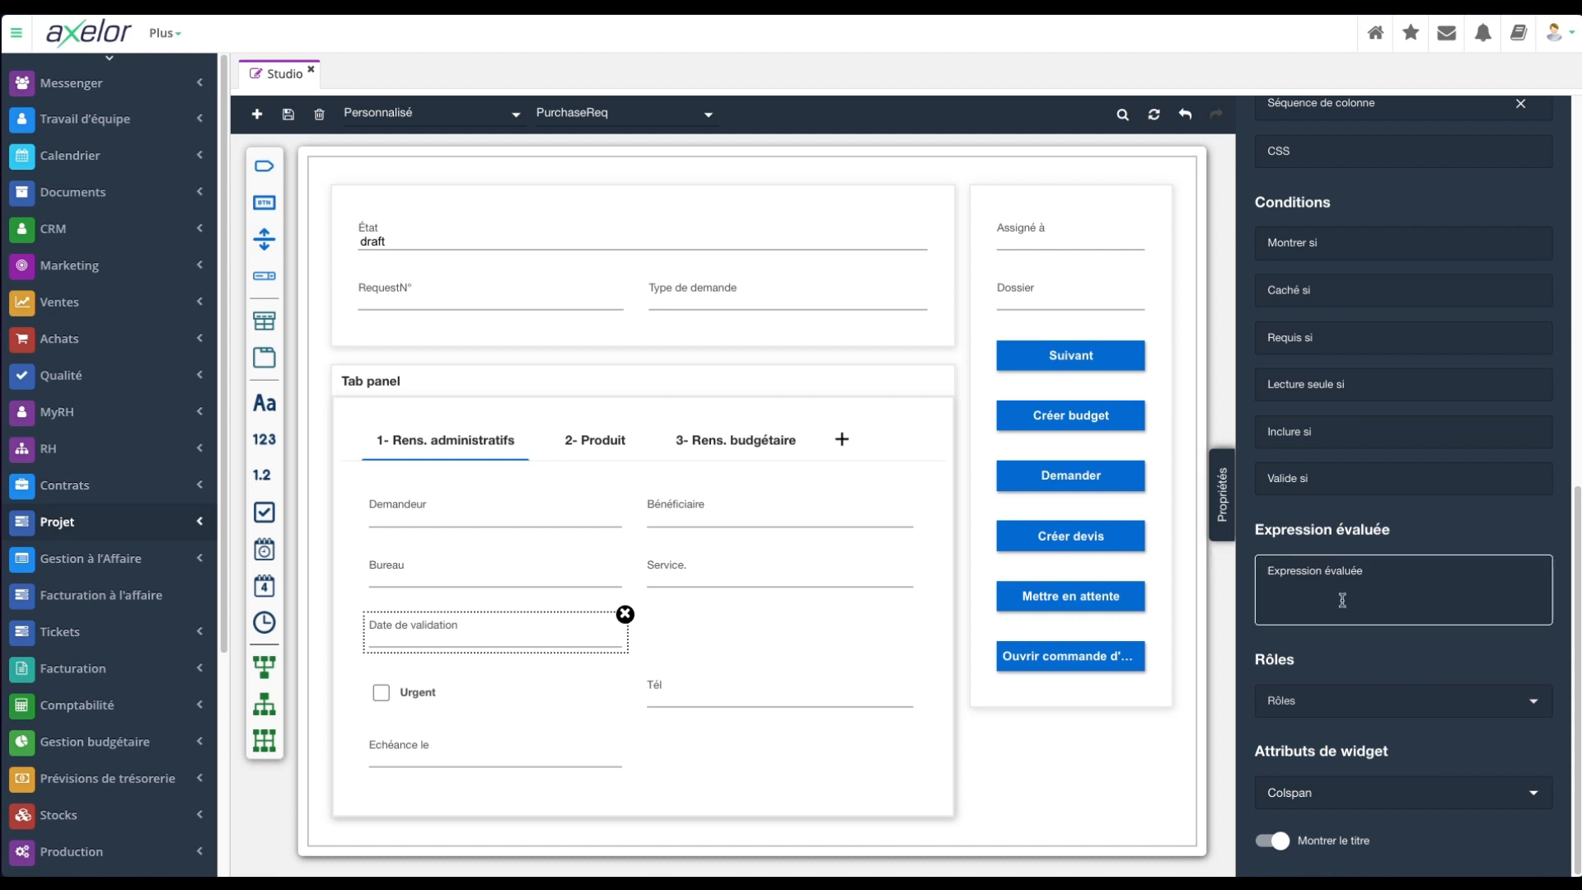
Step: Set the Date de validation field's Colspan to 3
left_click(1405, 791)
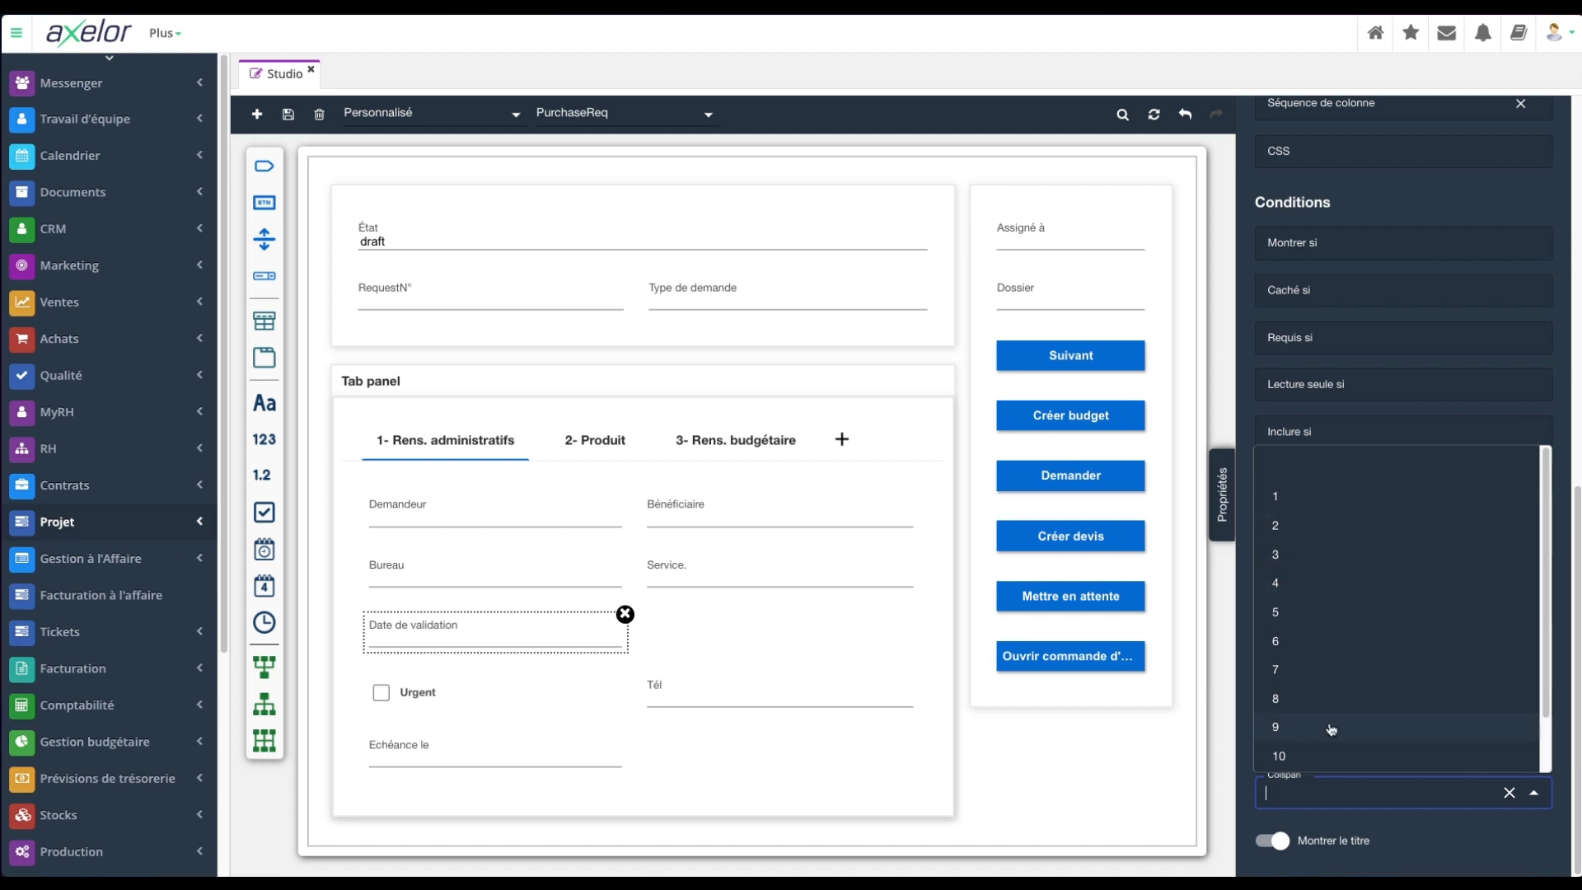
left_click(1314, 554)
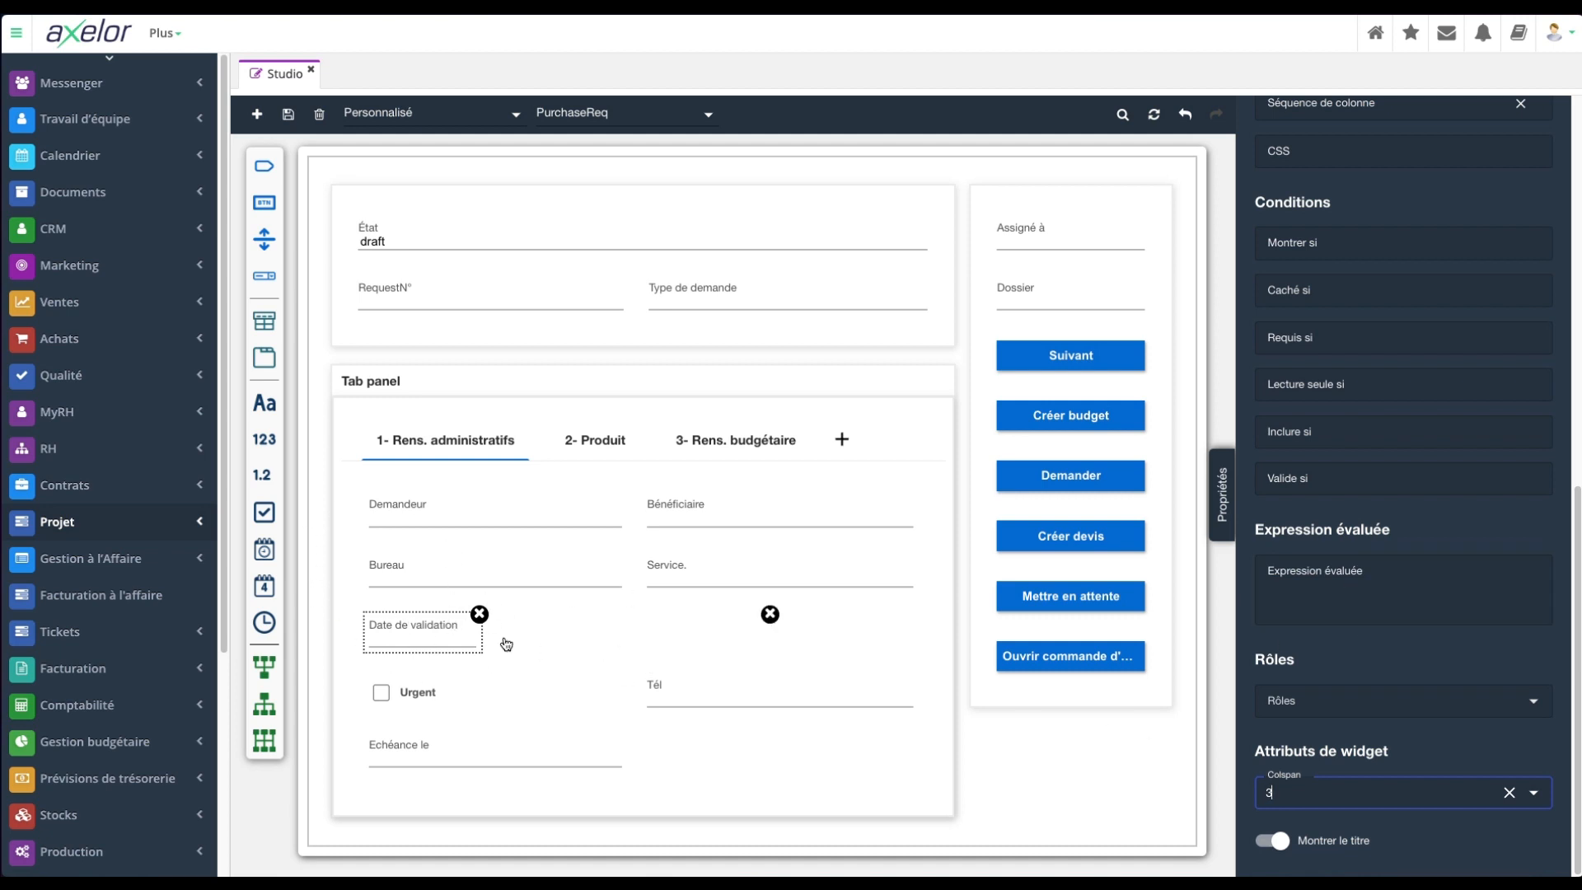
scroll(1333, 544, "up", 10)
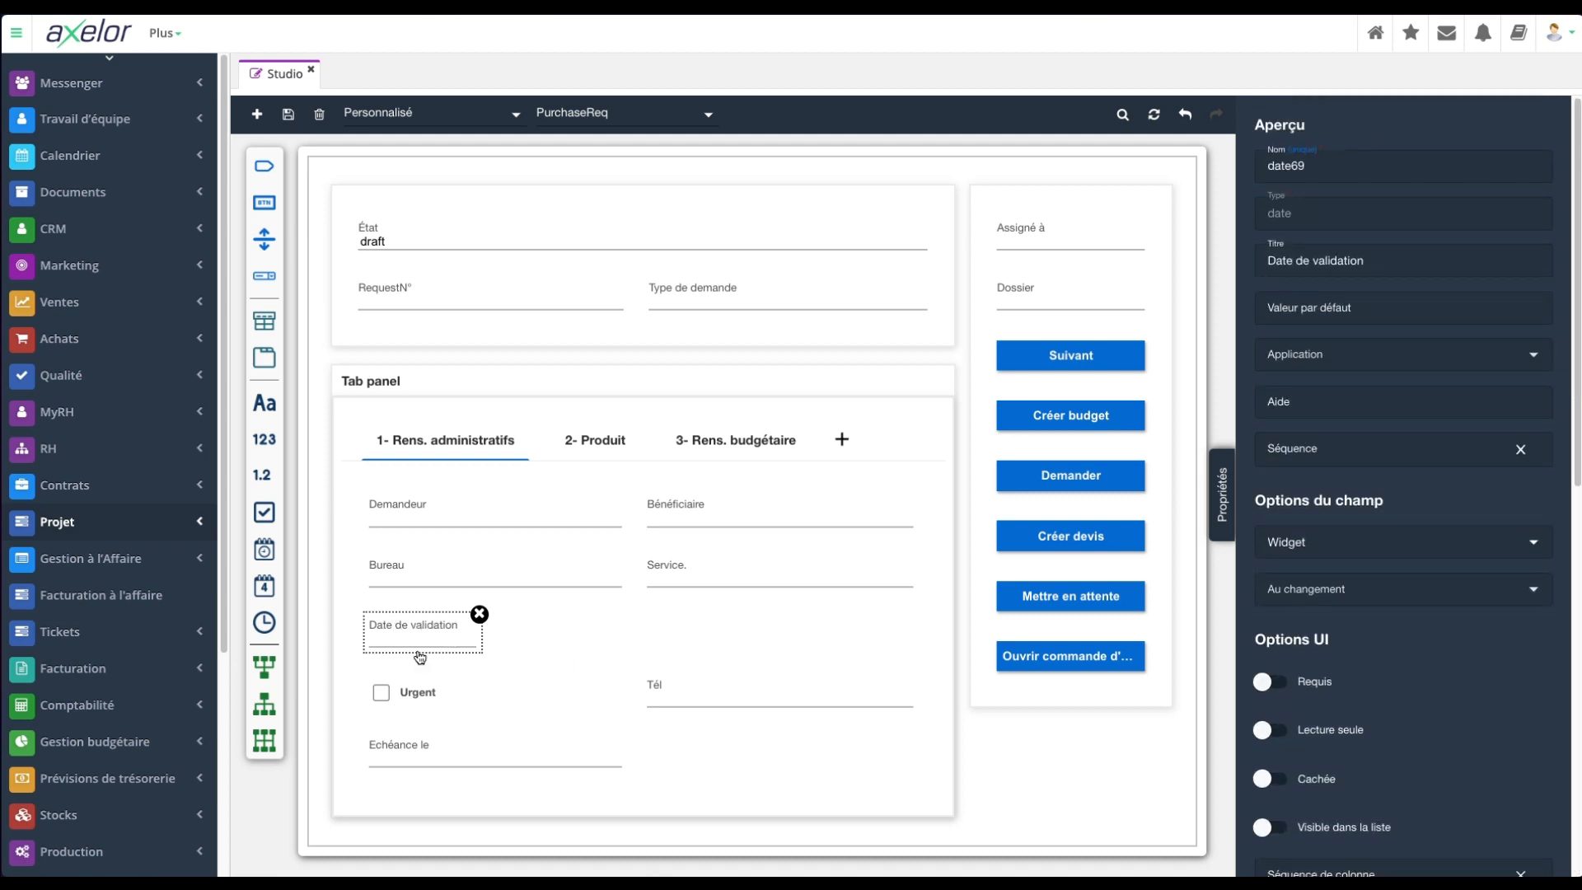
Step: Add a many-to-one field beside Date de validation and title it "Projet"
left_click_drag(263, 666, 542, 630)
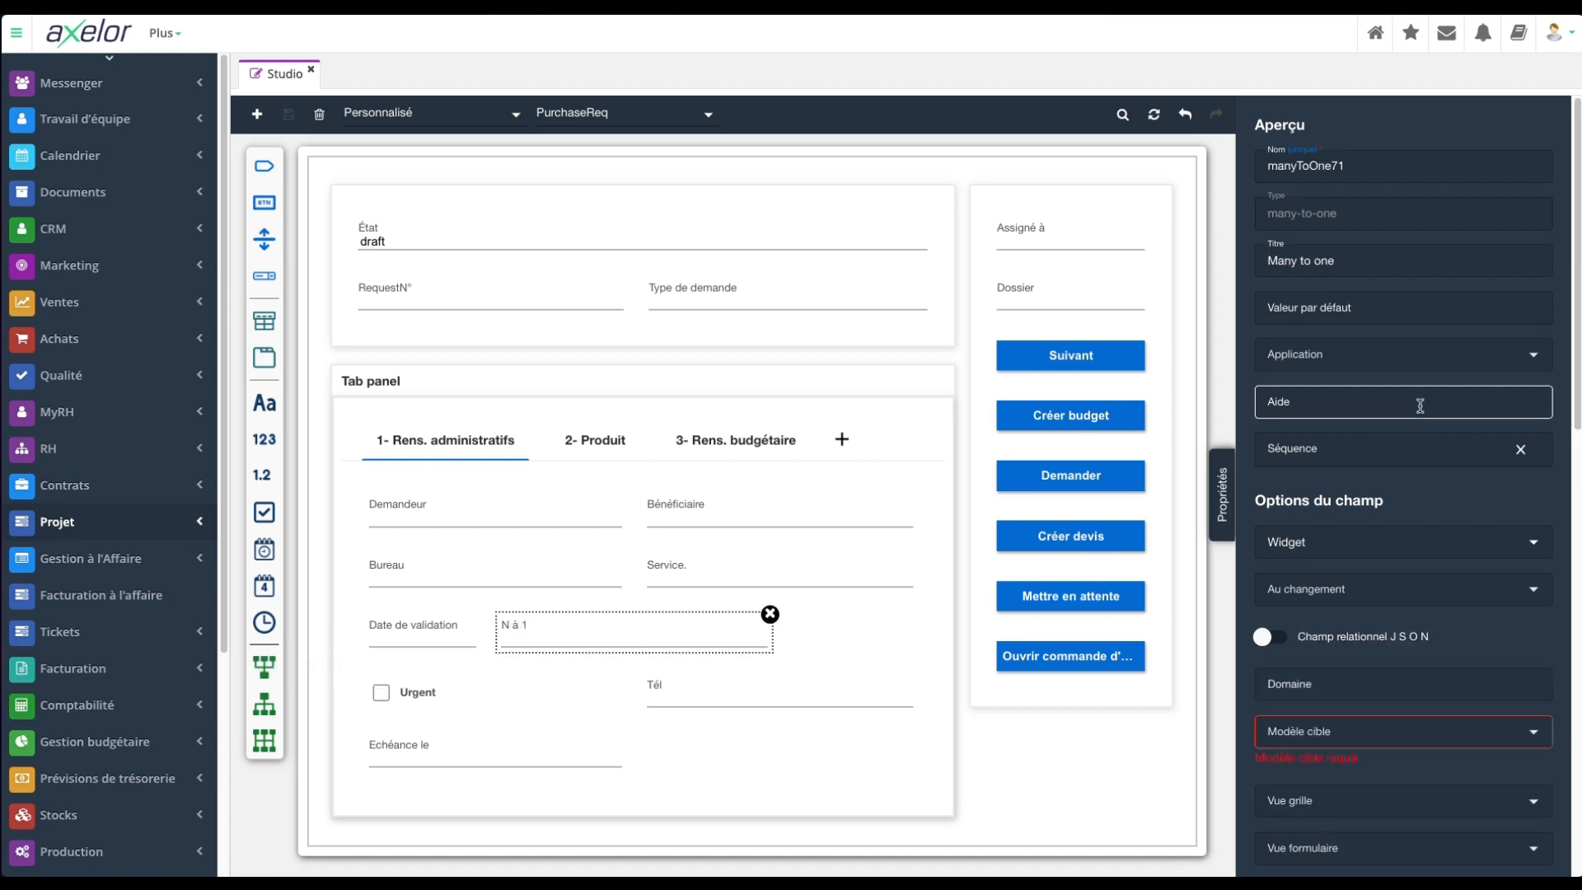
triple_click(1328, 263)
type("Projet")
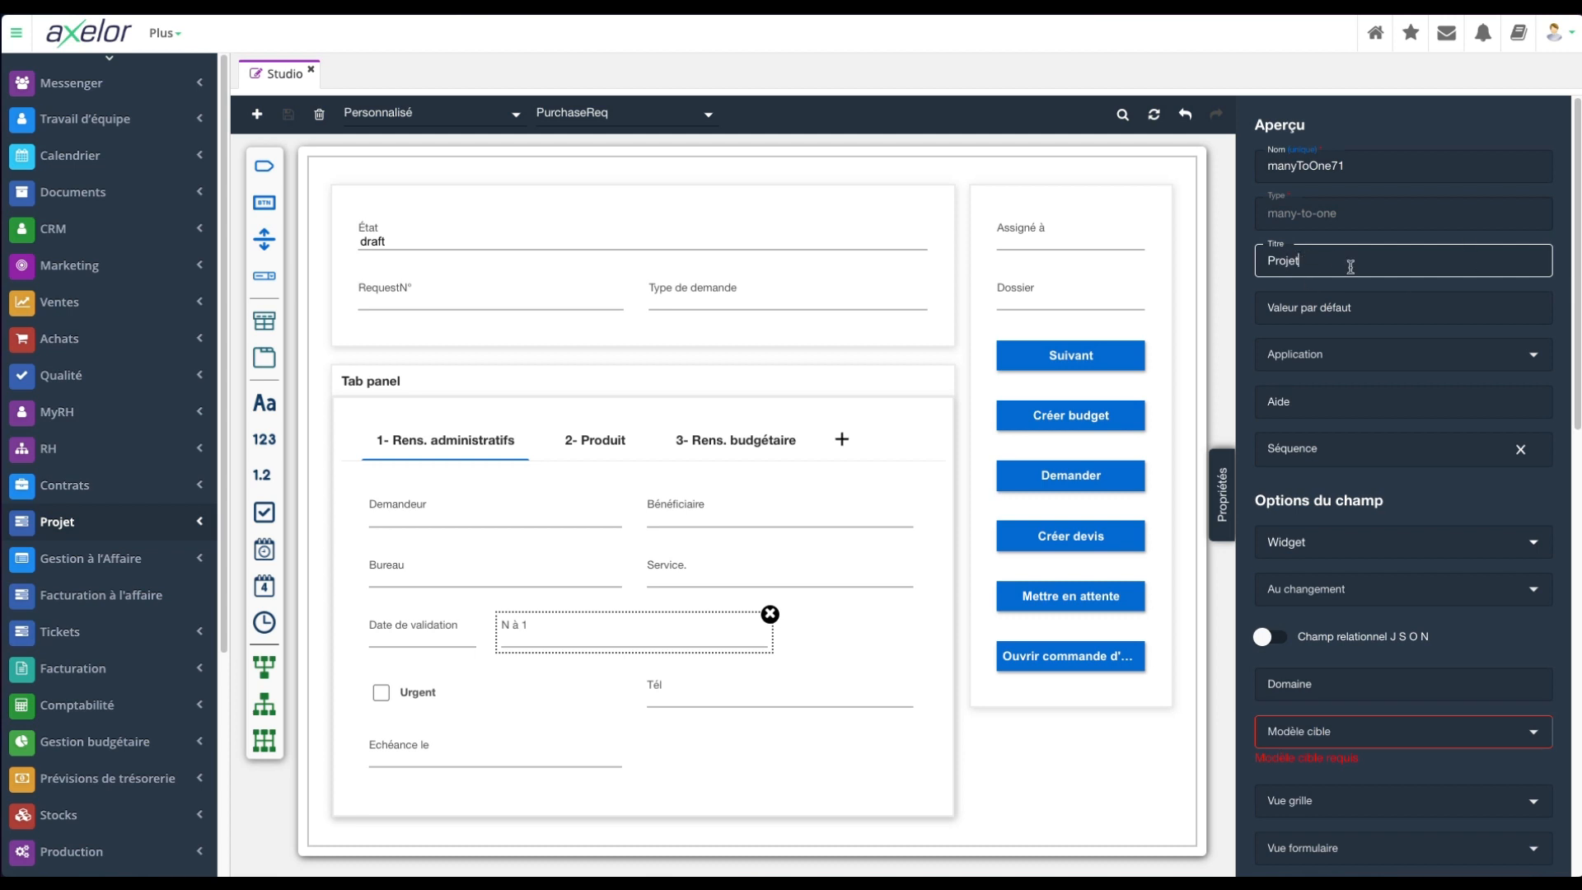
Step: Set the Projet field's target model to com.axelor.apps.project.db.Project
scroll(1316, 272, "down", 1)
scroll(1376, 689, "down", 1)
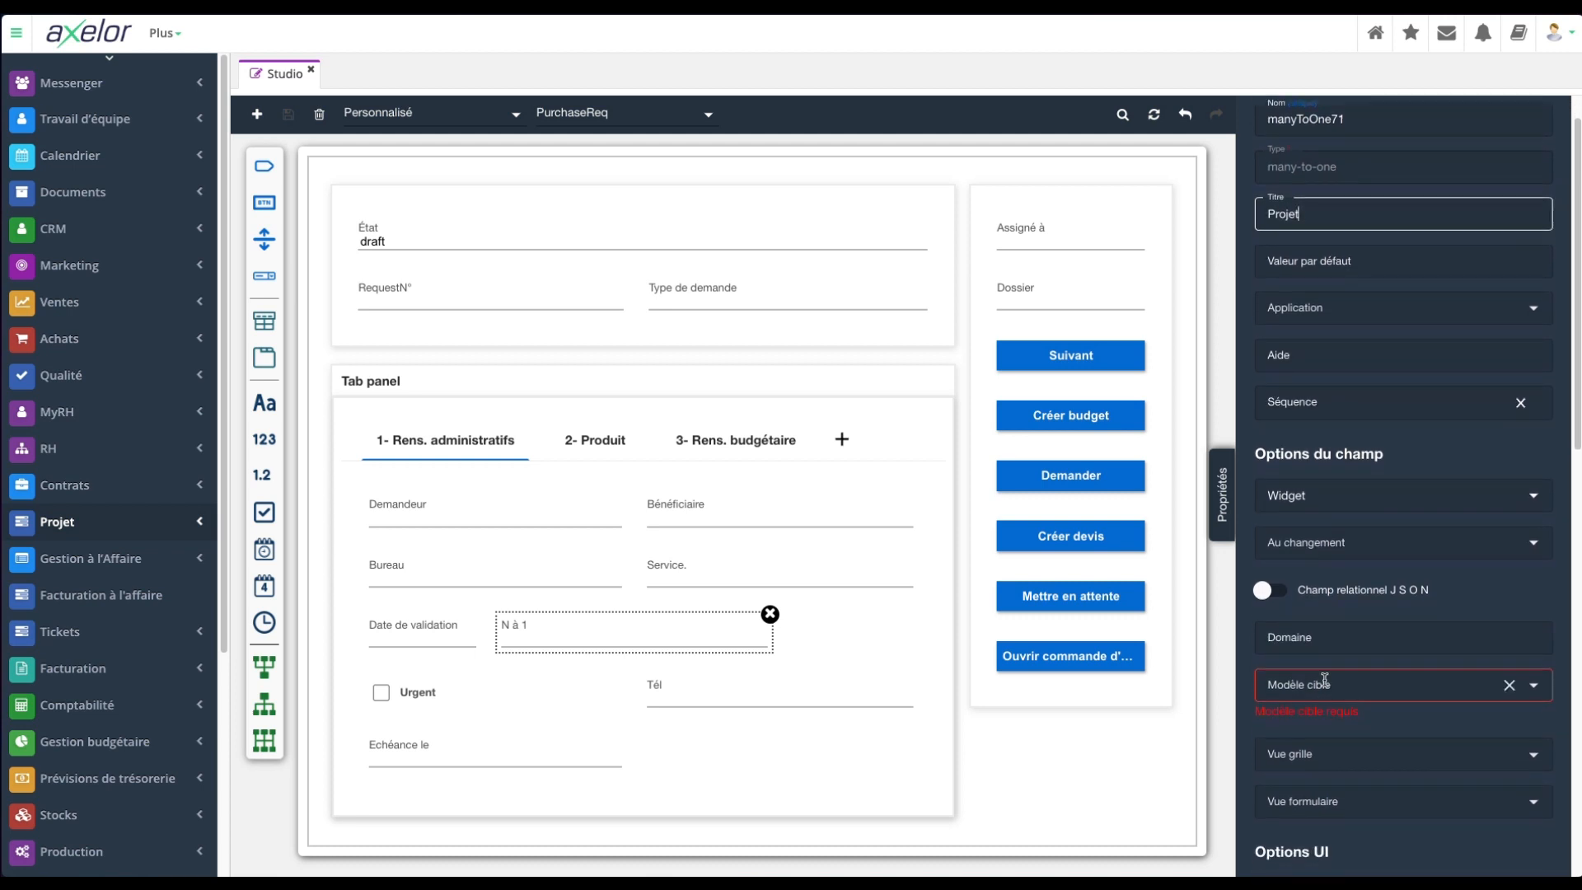
left_click(1325, 683)
type("pro")
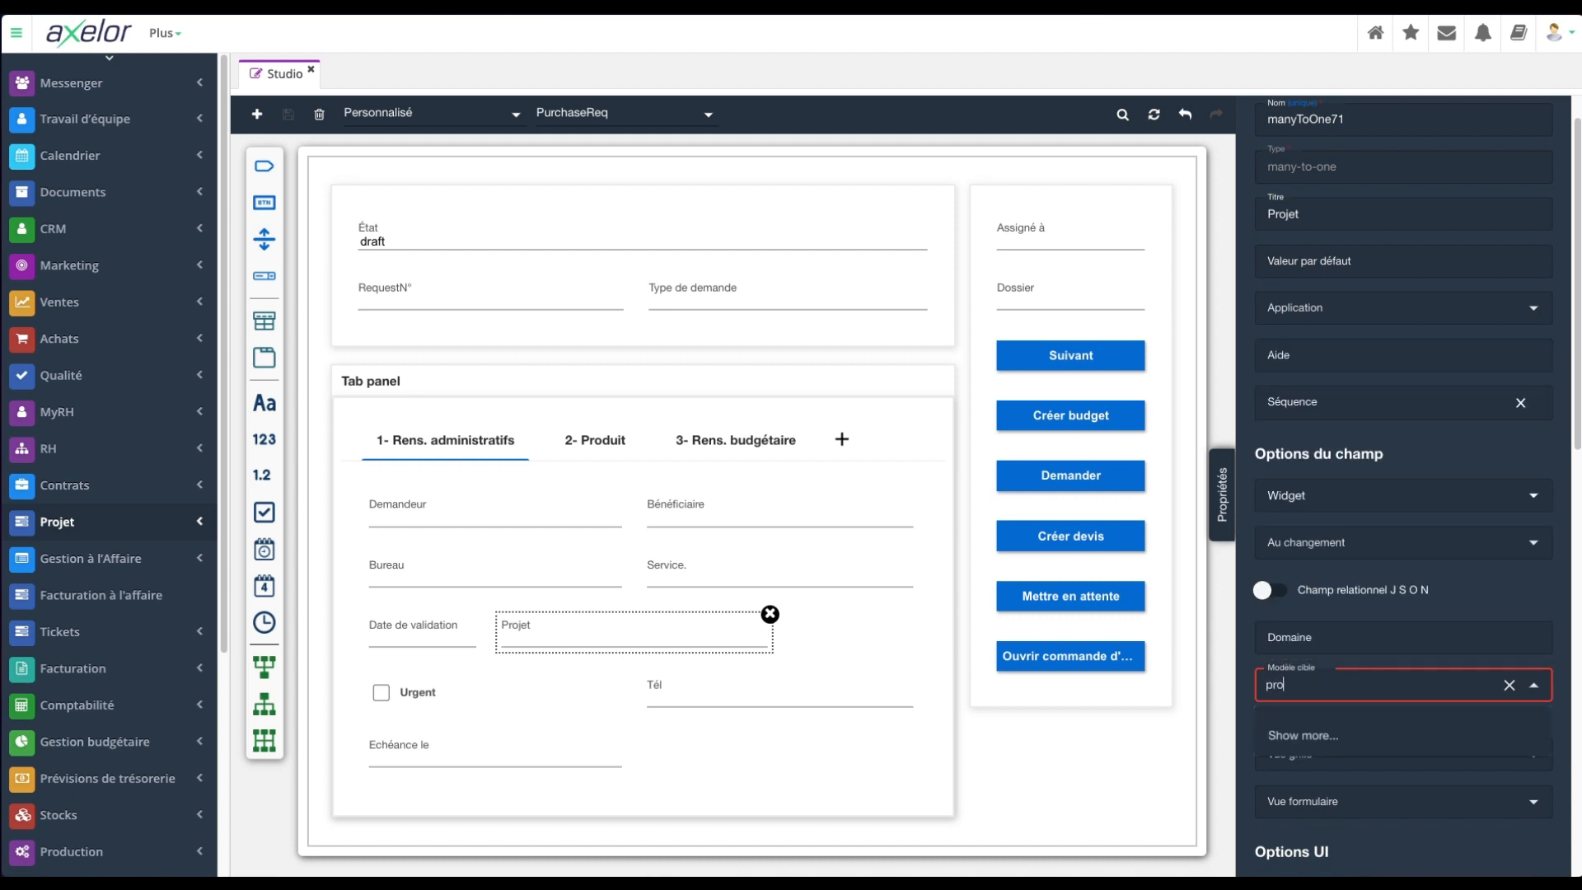
type("ject")
left_click(1308, 491)
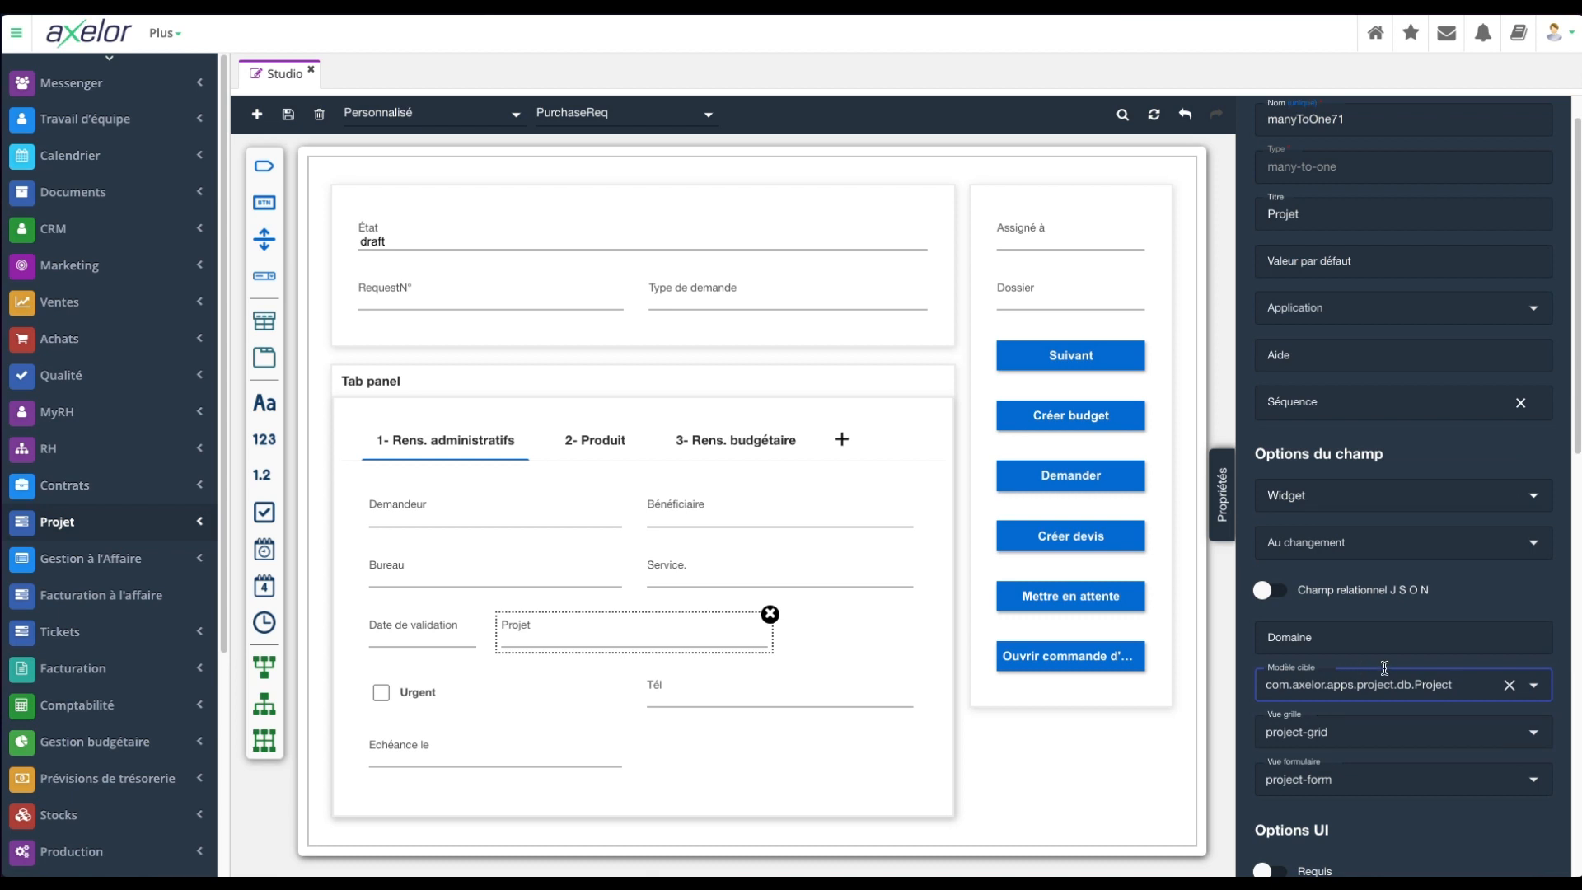
scroll(1392, 647, "down", 5)
scroll(1392, 647, "up", 6)
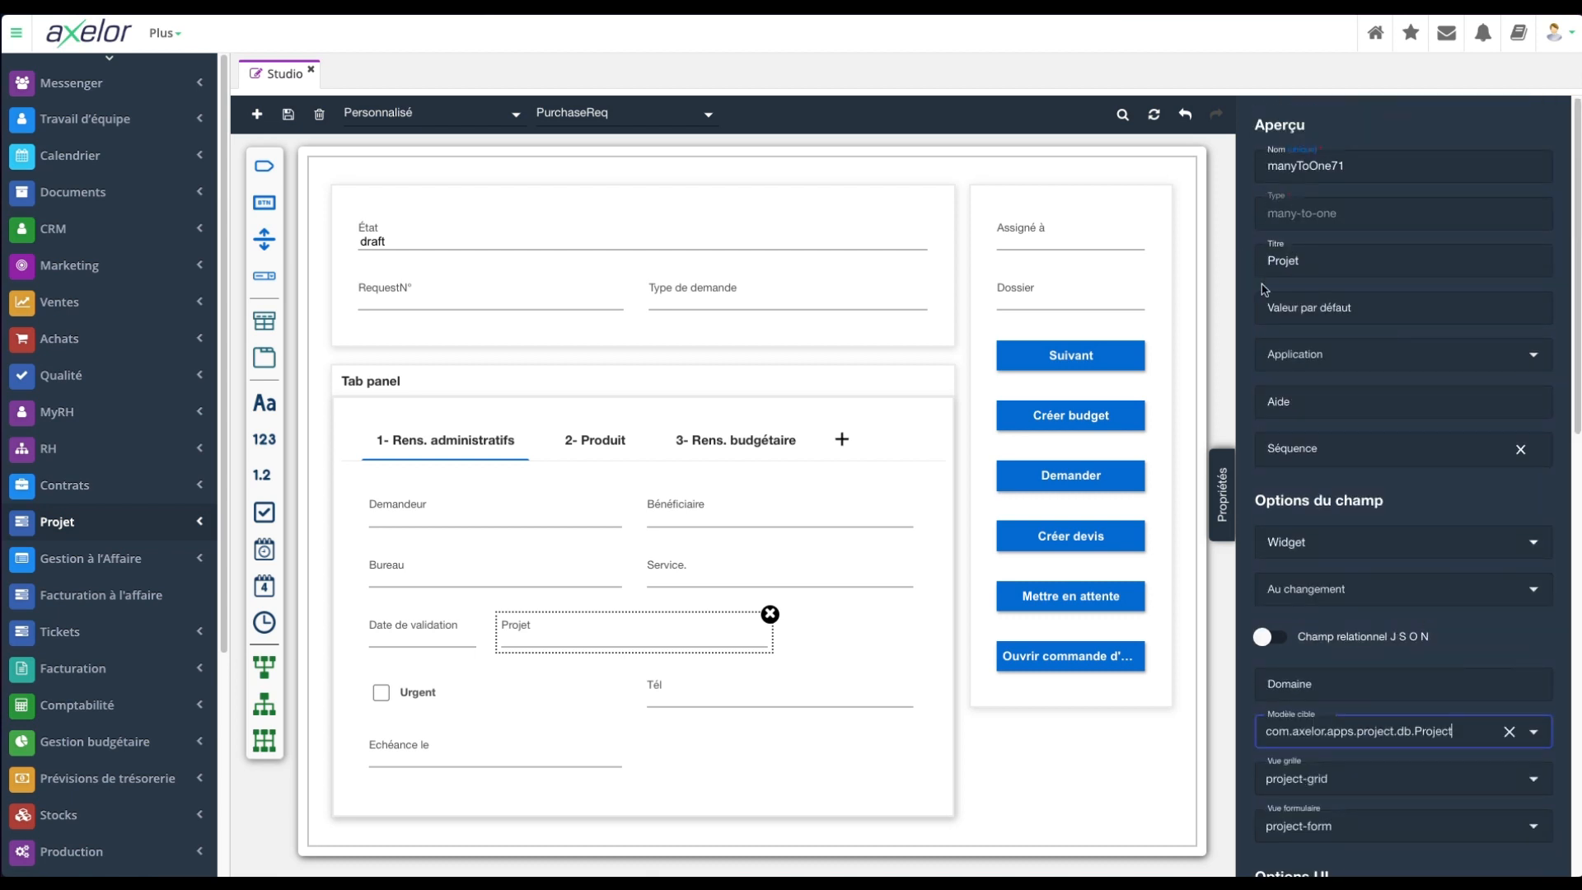
Step: Save the PurchaseReq form and reload the site, accepting the browser's reload confirmation
mouse_move(417, 433)
left_click(287, 116)
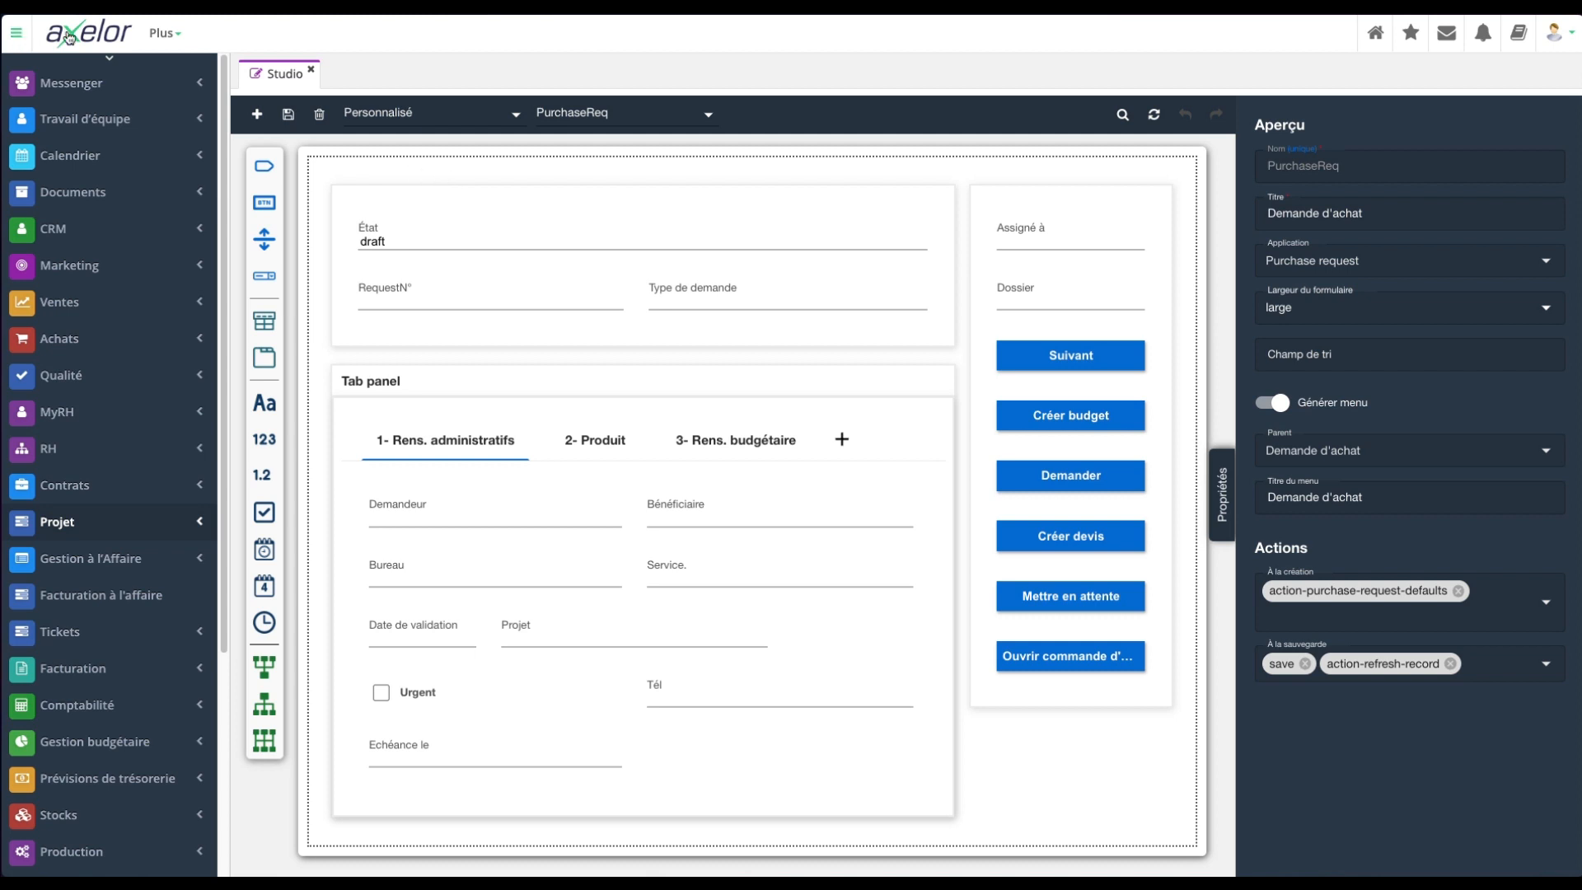
key("F5")
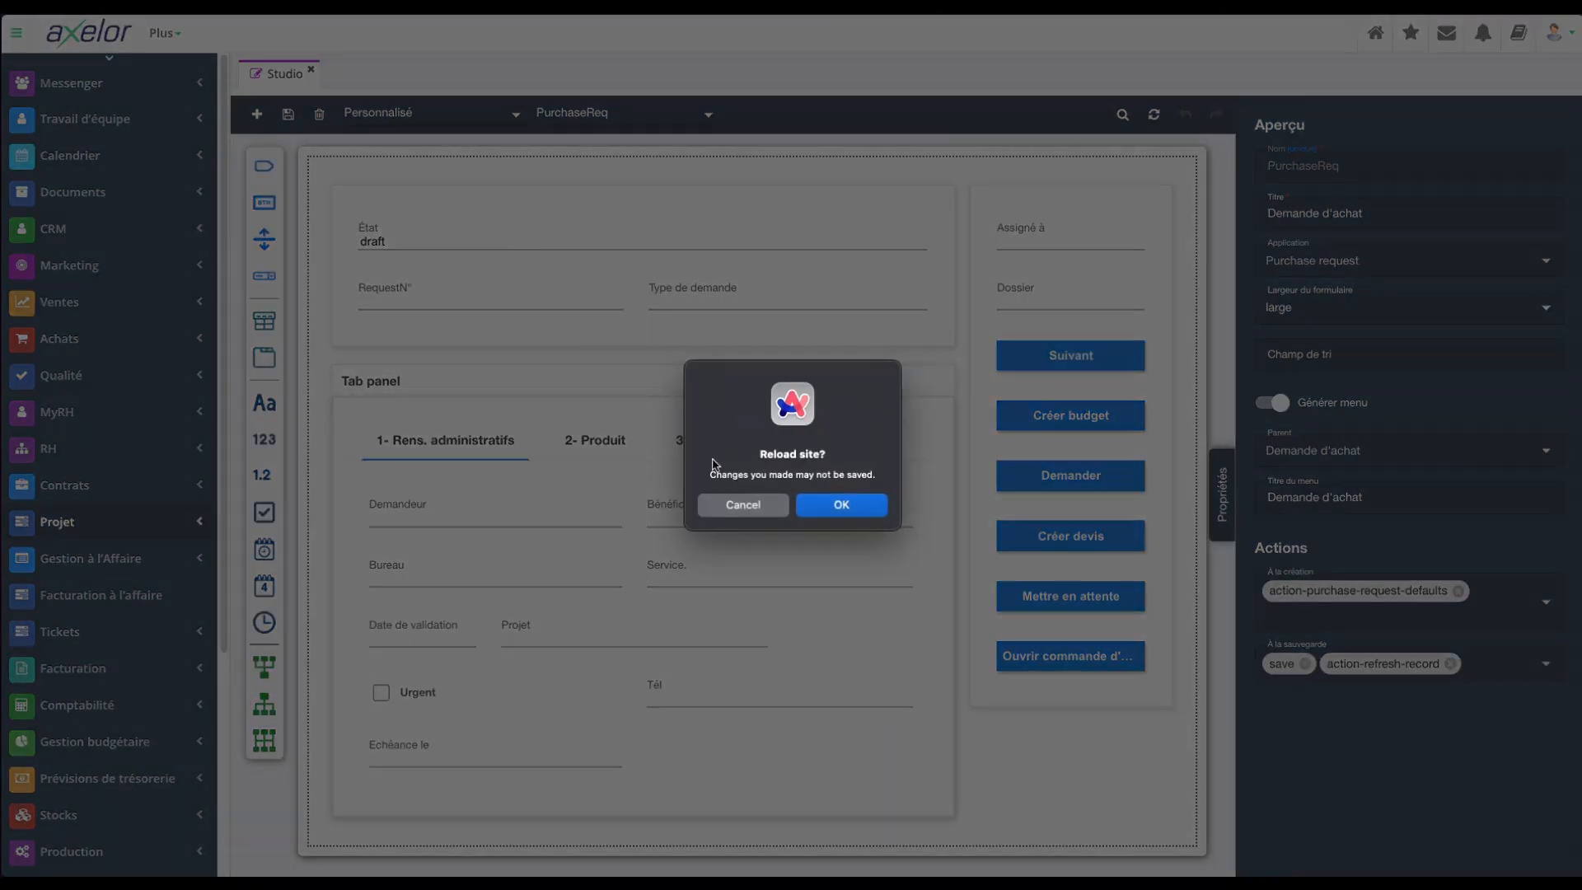
left_click(840, 504)
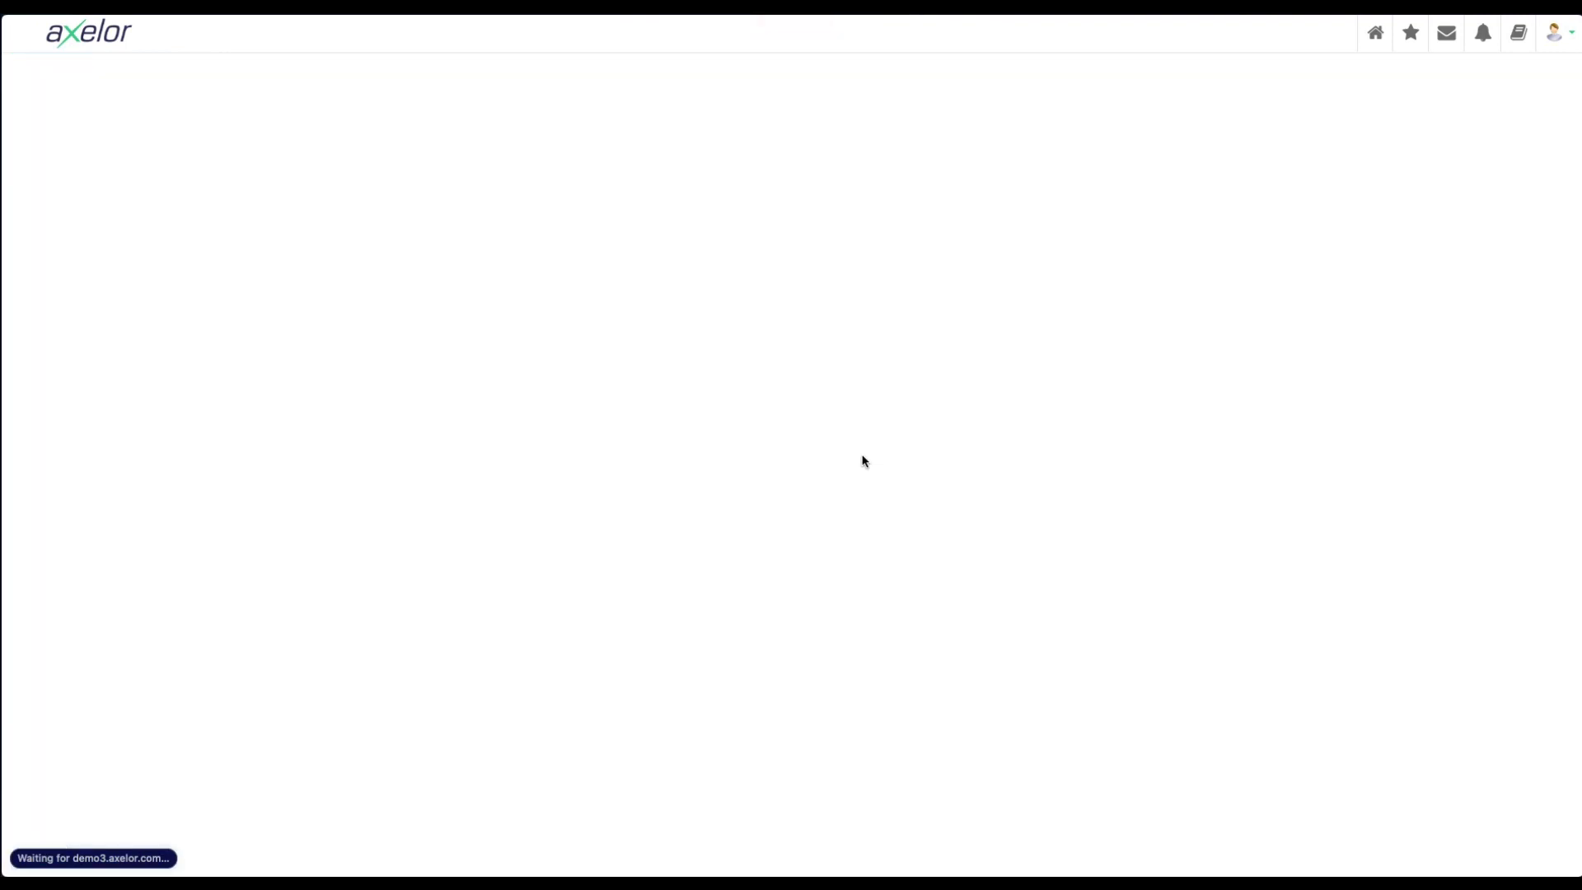
Step: Create a new Demande d'achat record and set its Type de demande to Demande fournitures
scroll(136, 717, "down", 4)
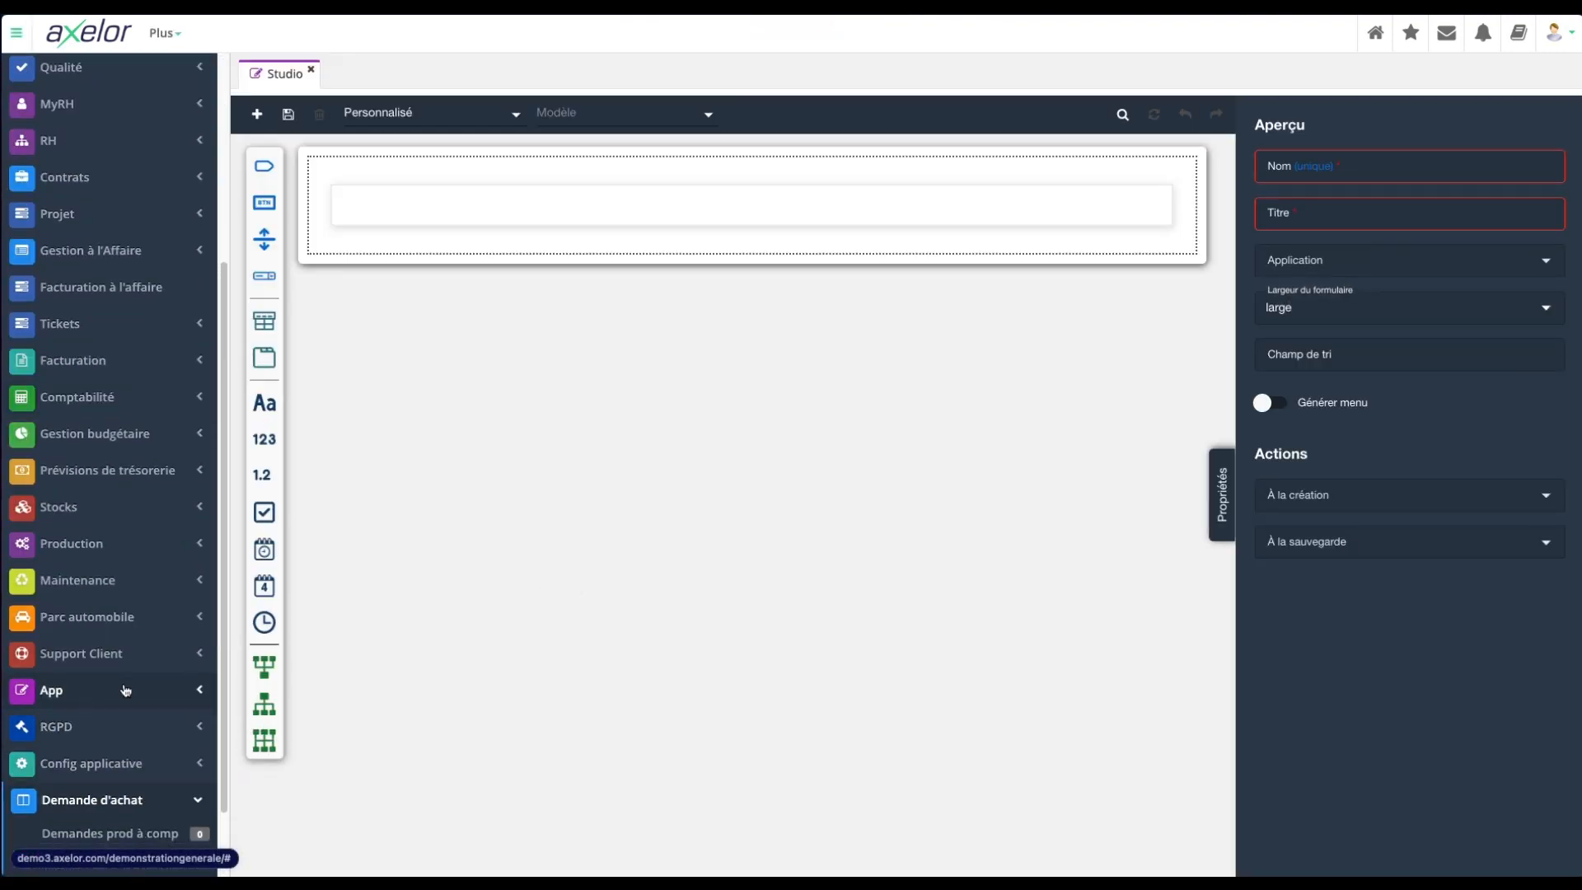
scroll(125, 690, "down", 1)
left_click(93, 799)
left_click(255, 108)
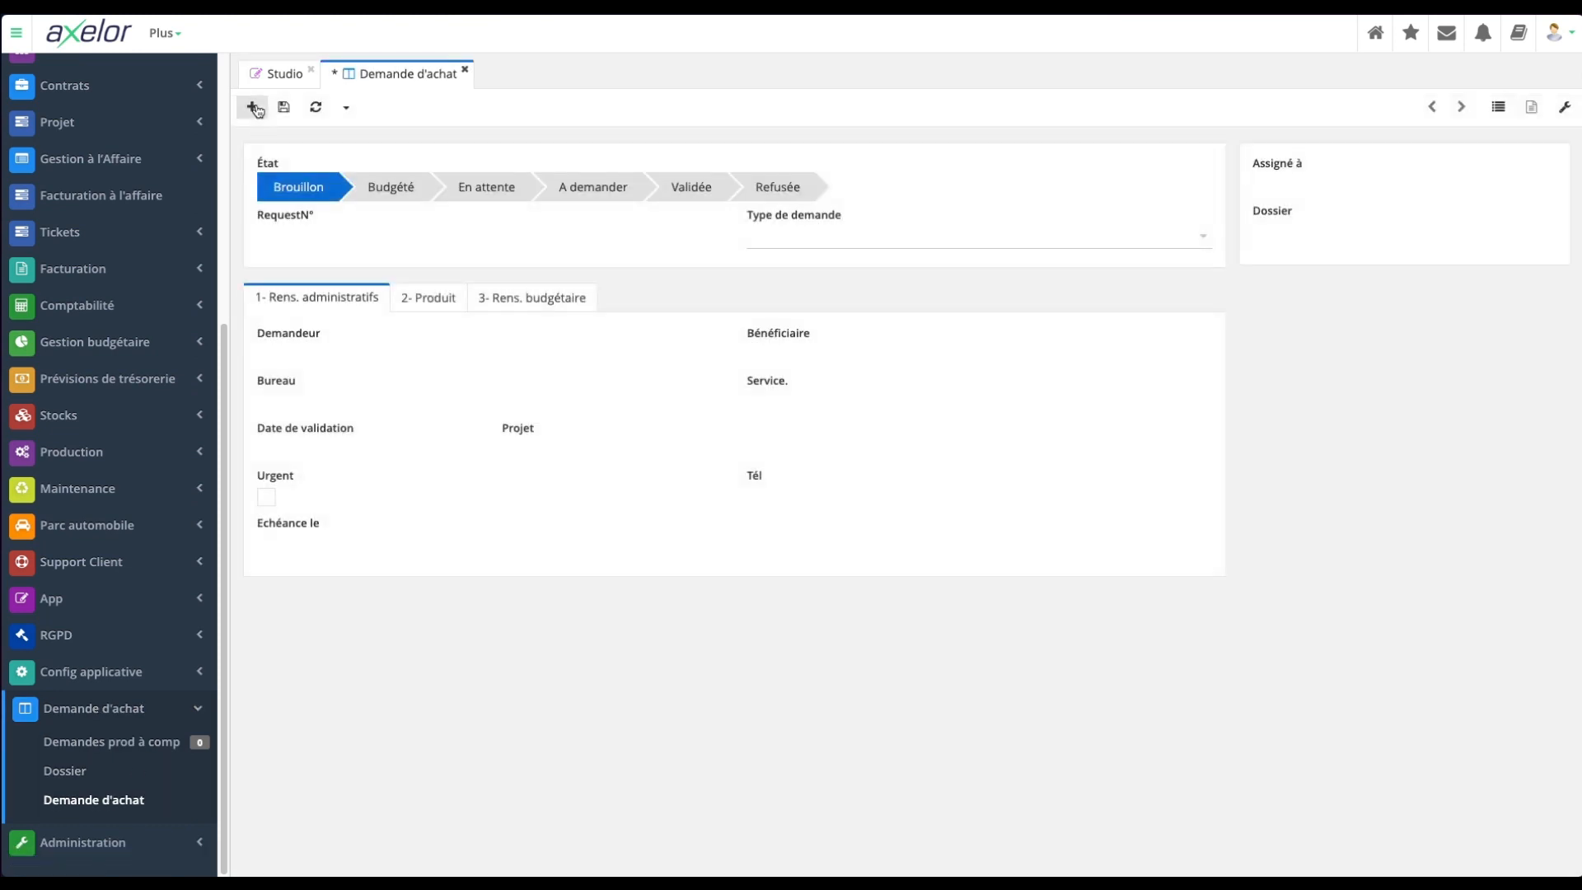
left_click(981, 244)
left_click(950, 284)
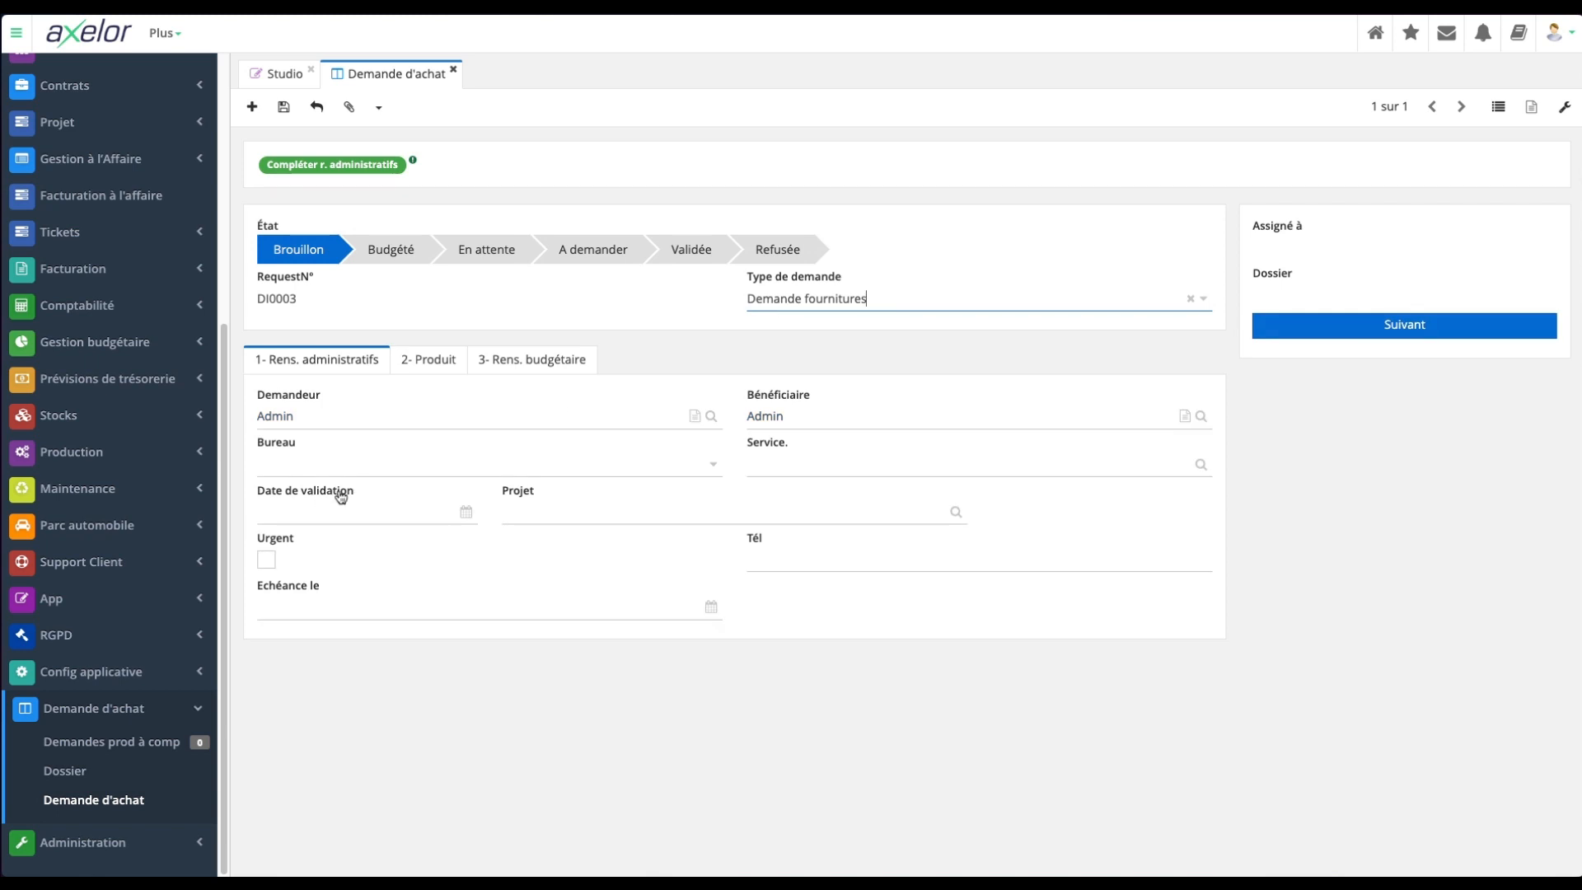
Step: Set Date de validation to 25/08/2023 and Projet to 123SP - 123Service Project in the purchase request
left_click(477, 516)
left_click(399, 669)
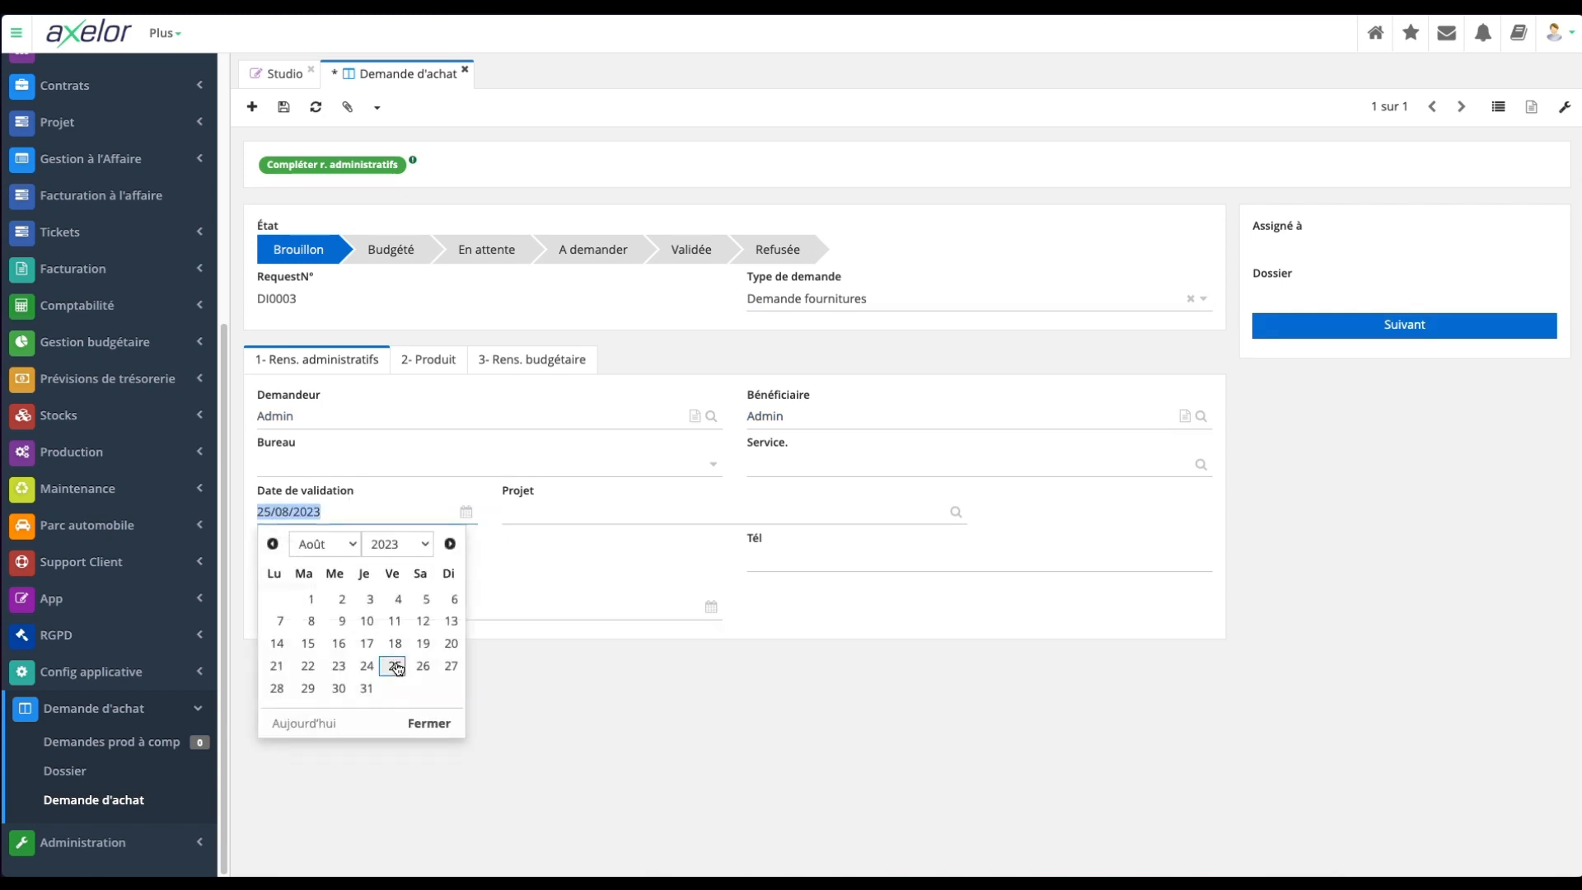
left_click(575, 512)
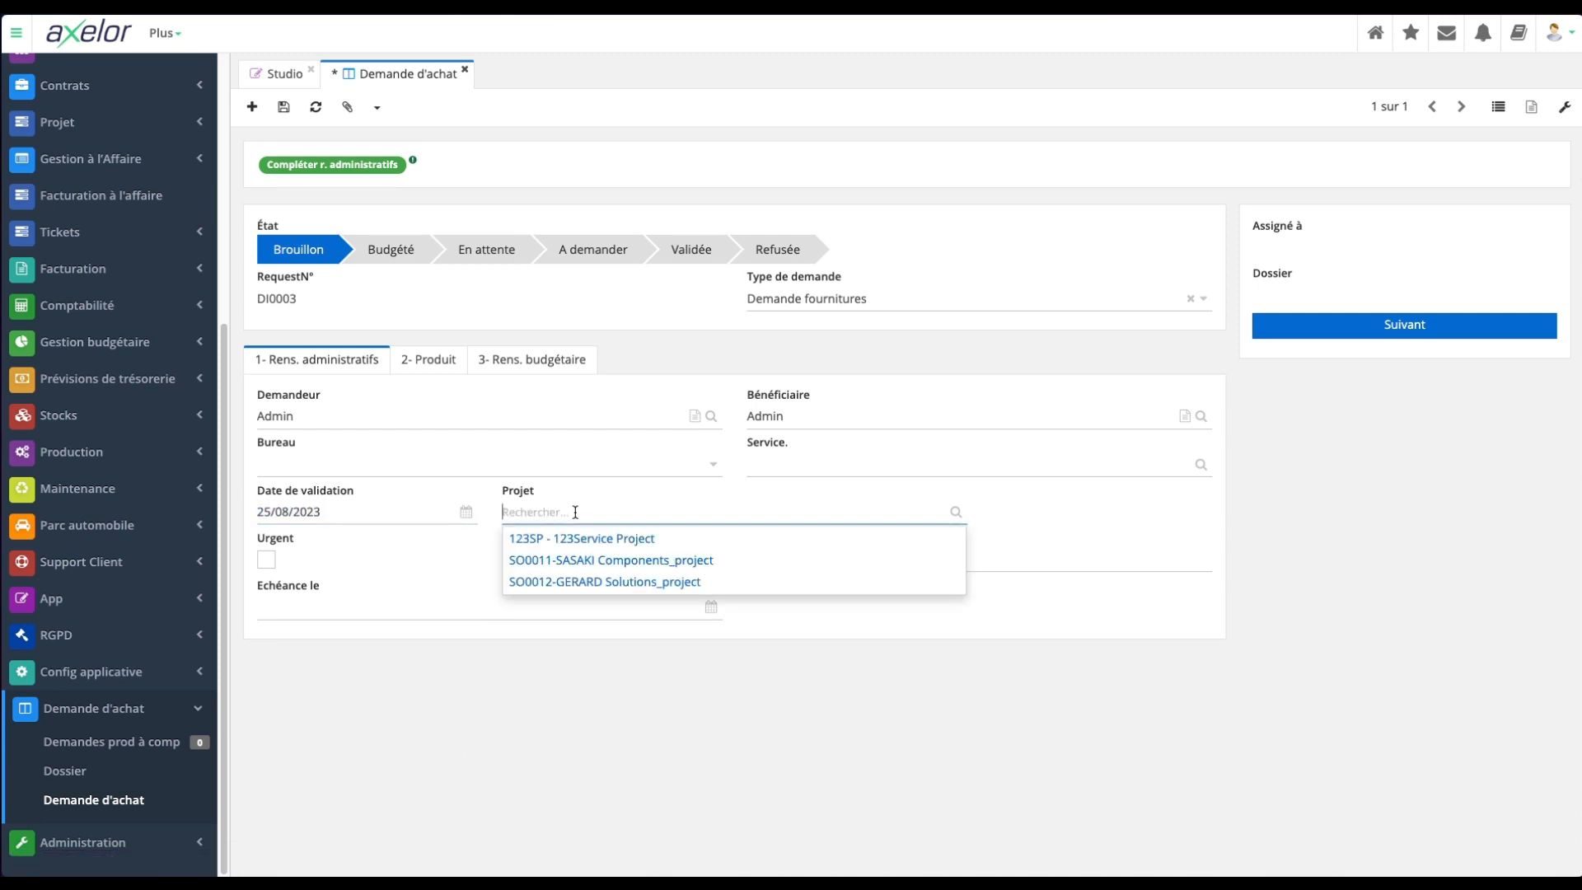
left_click(693, 536)
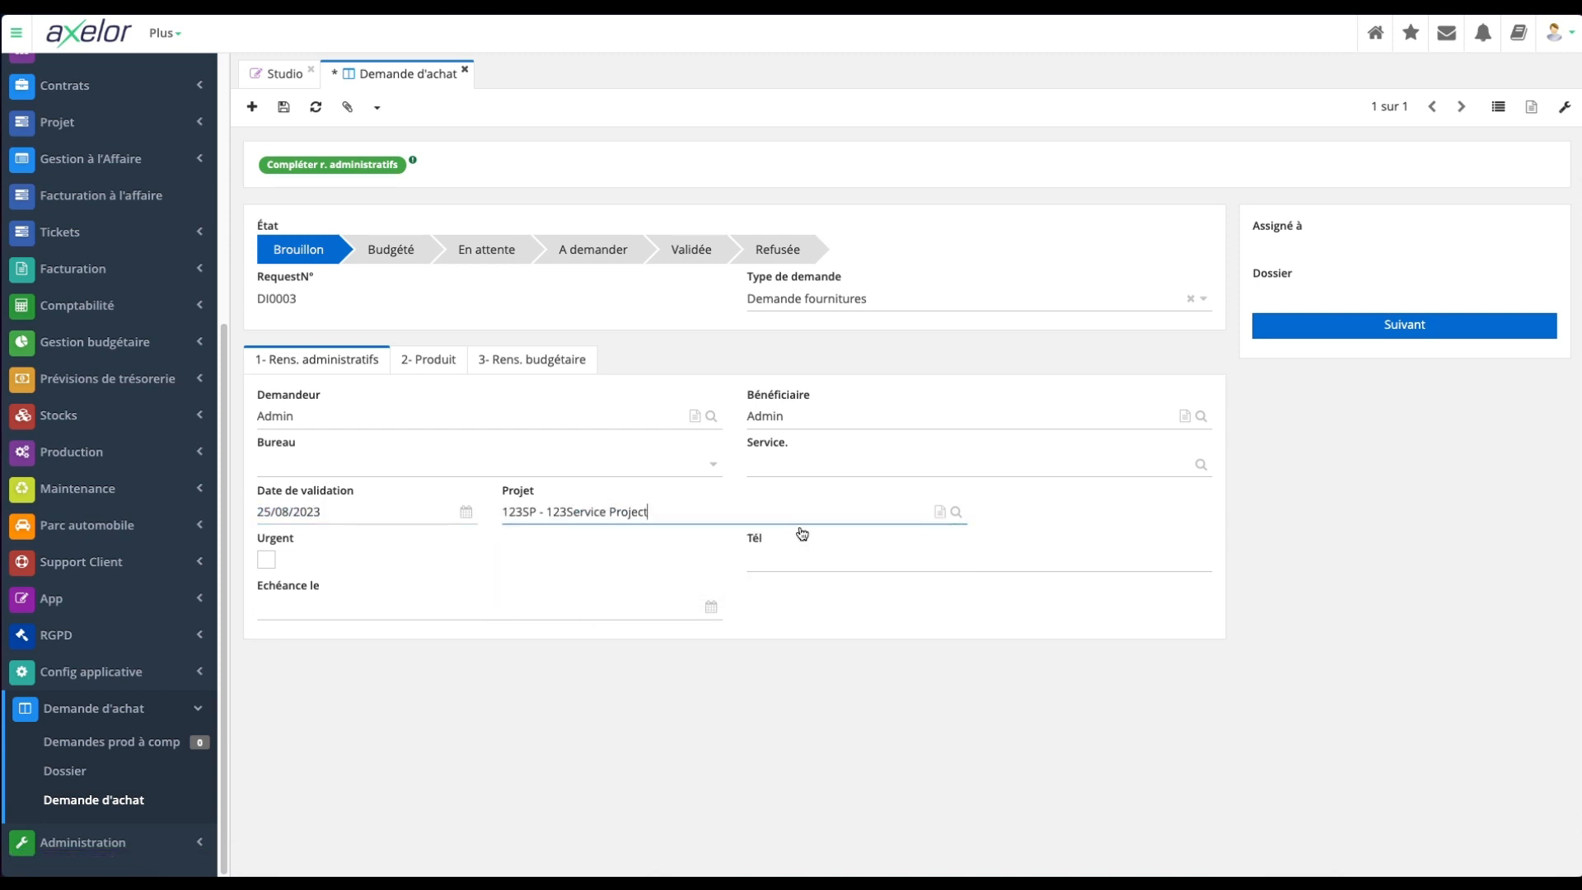
scroll(126, 172, "up", 1)
left_click(126, 172)
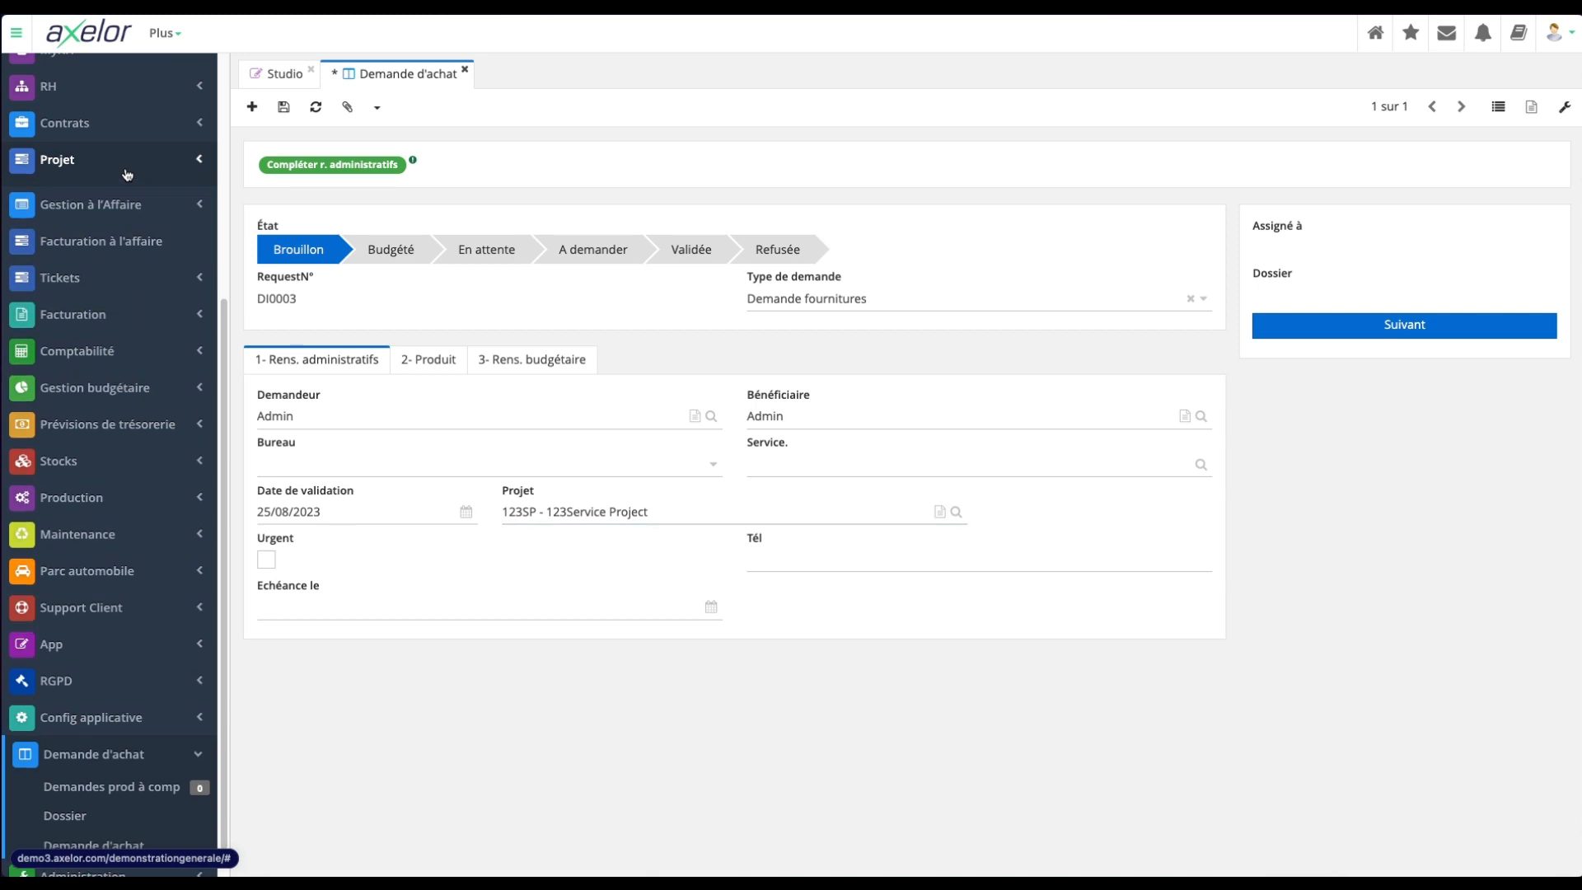
left_click(169, 149)
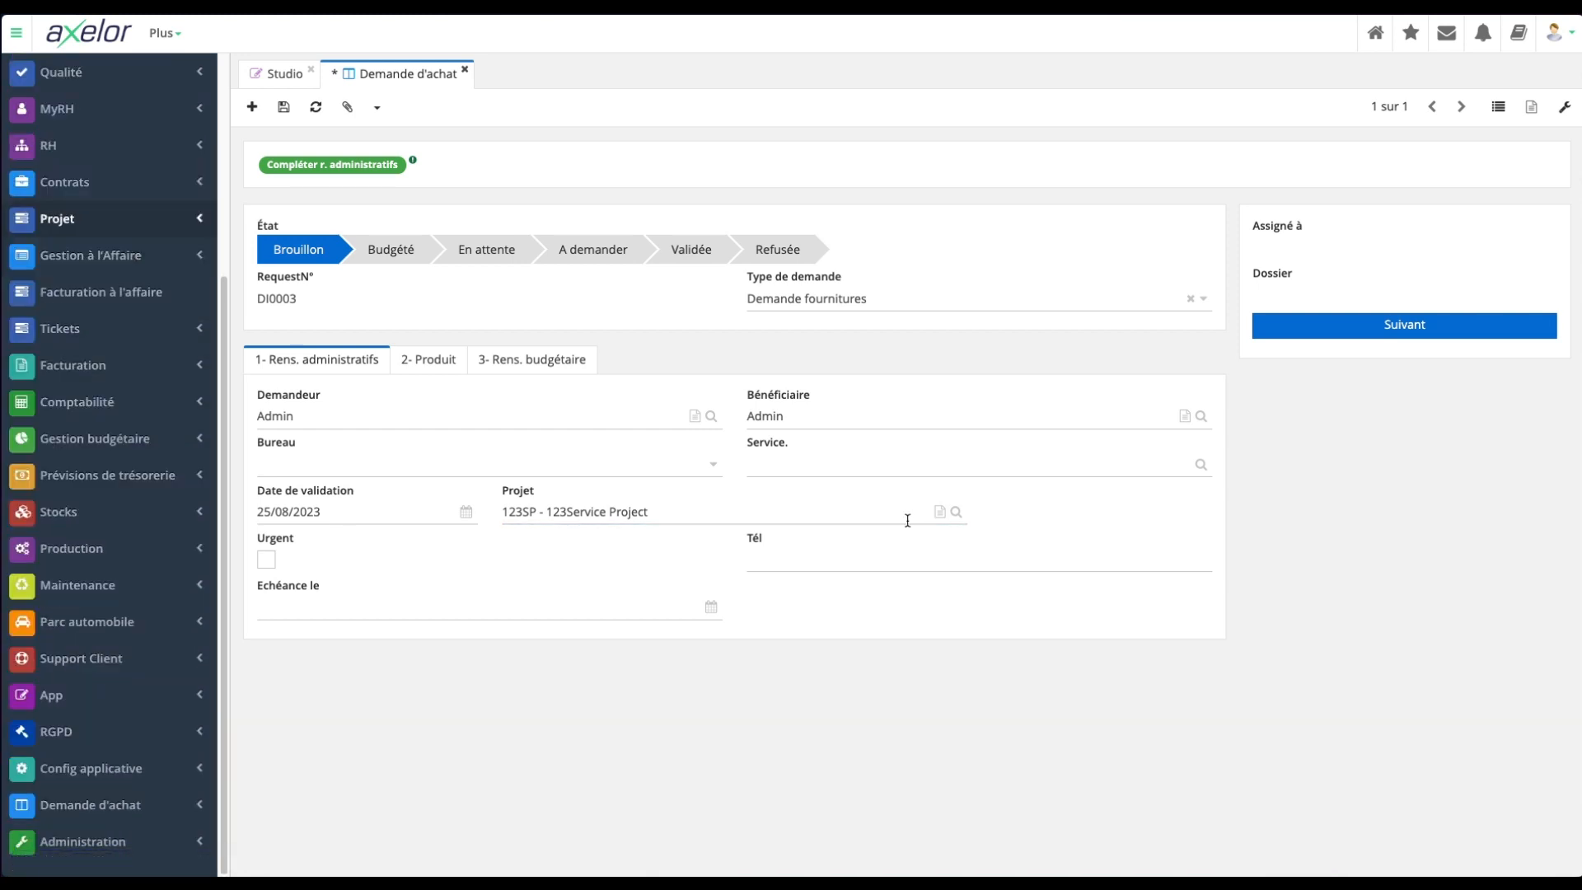
Step: Return to Studio and load the PurchaseReq custom model
left_click(280, 74)
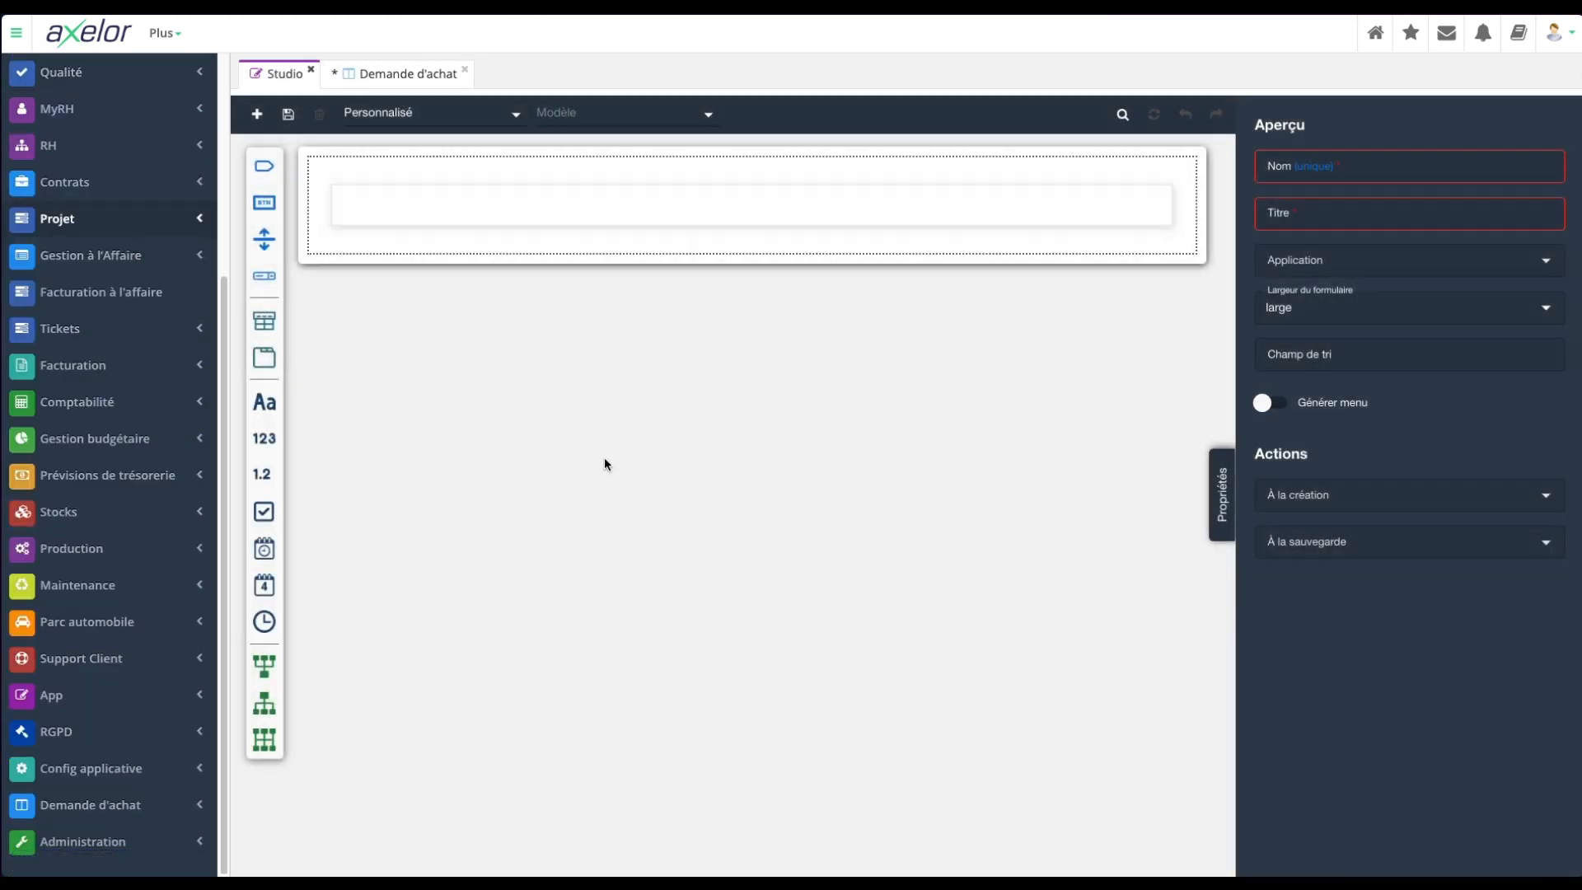
left_click(620, 103)
left_click(617, 154)
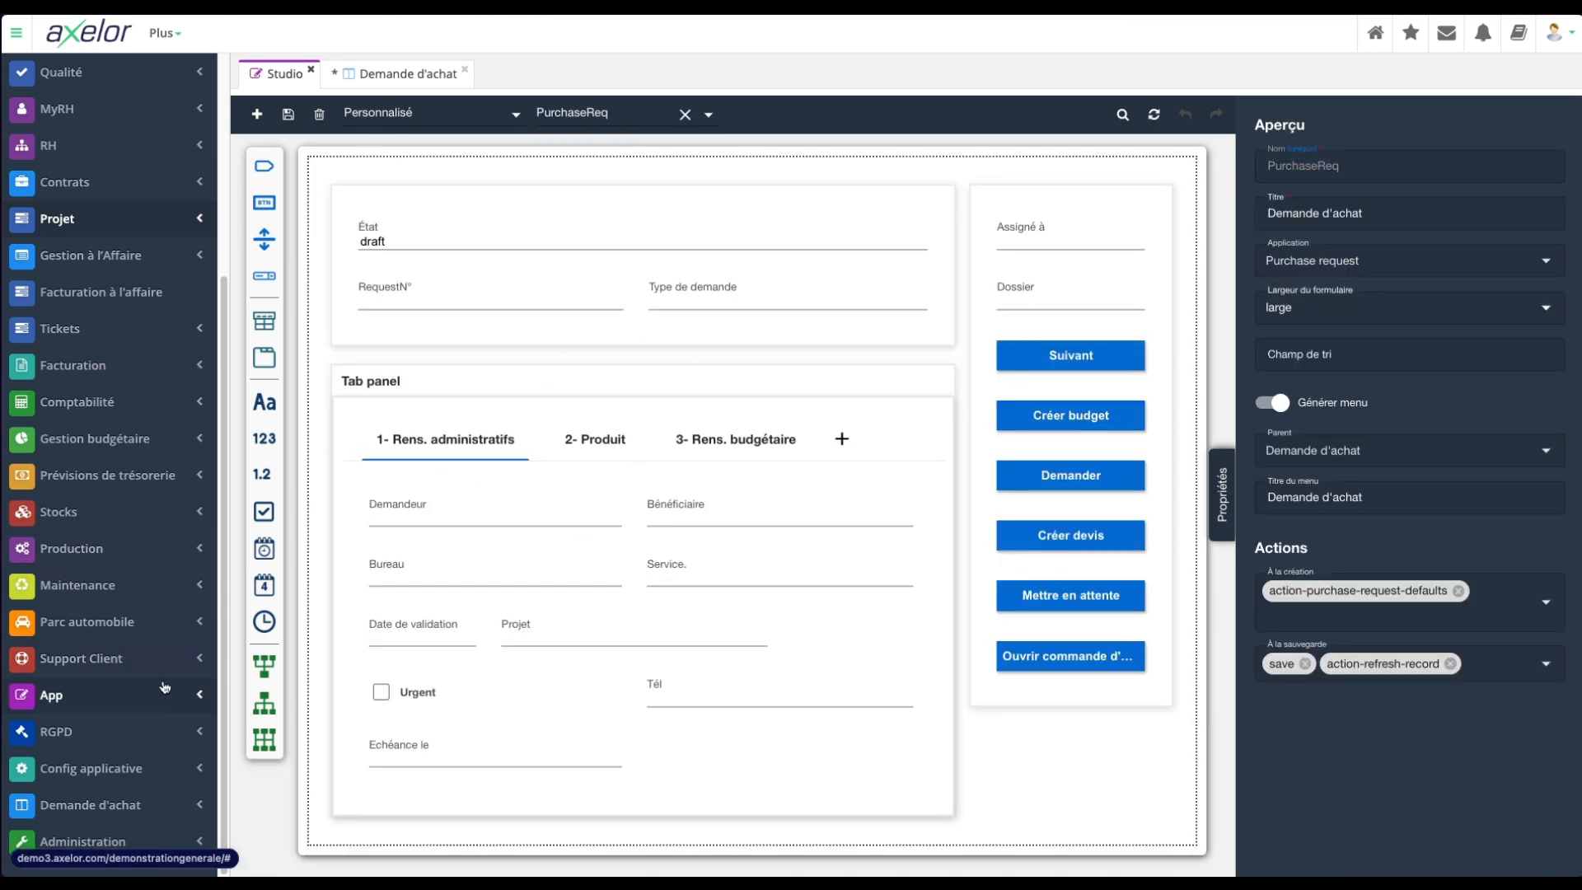
scroll(139, 332, "up", 4)
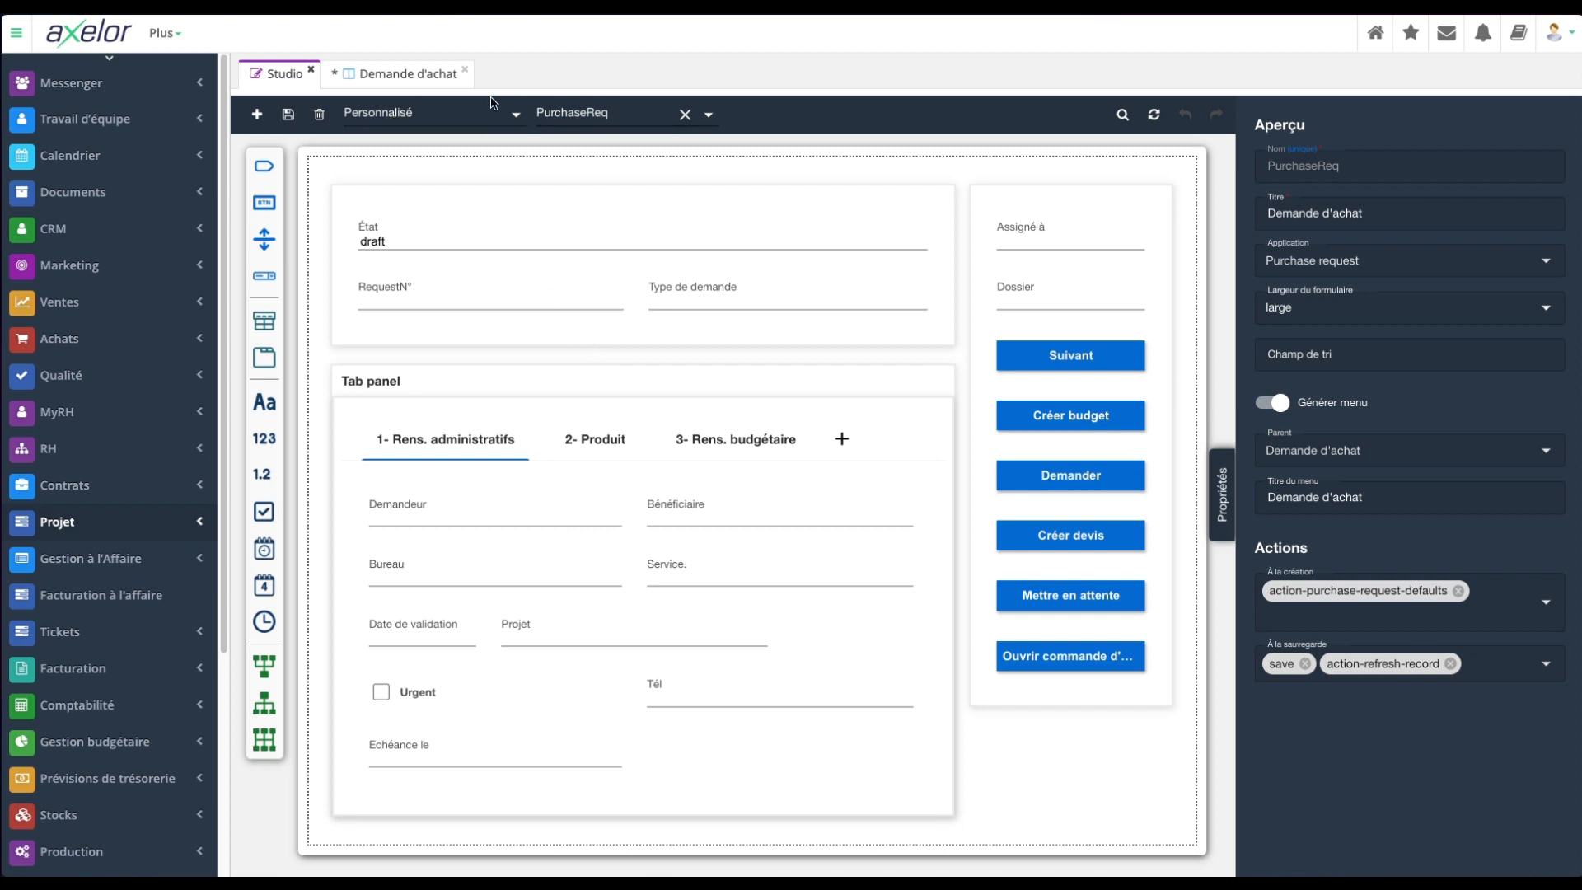
Step: Switch Studio from Personnalisé to Vue mode and load the Lead model's lead-form view
left_click(429, 115)
left_click(395, 153)
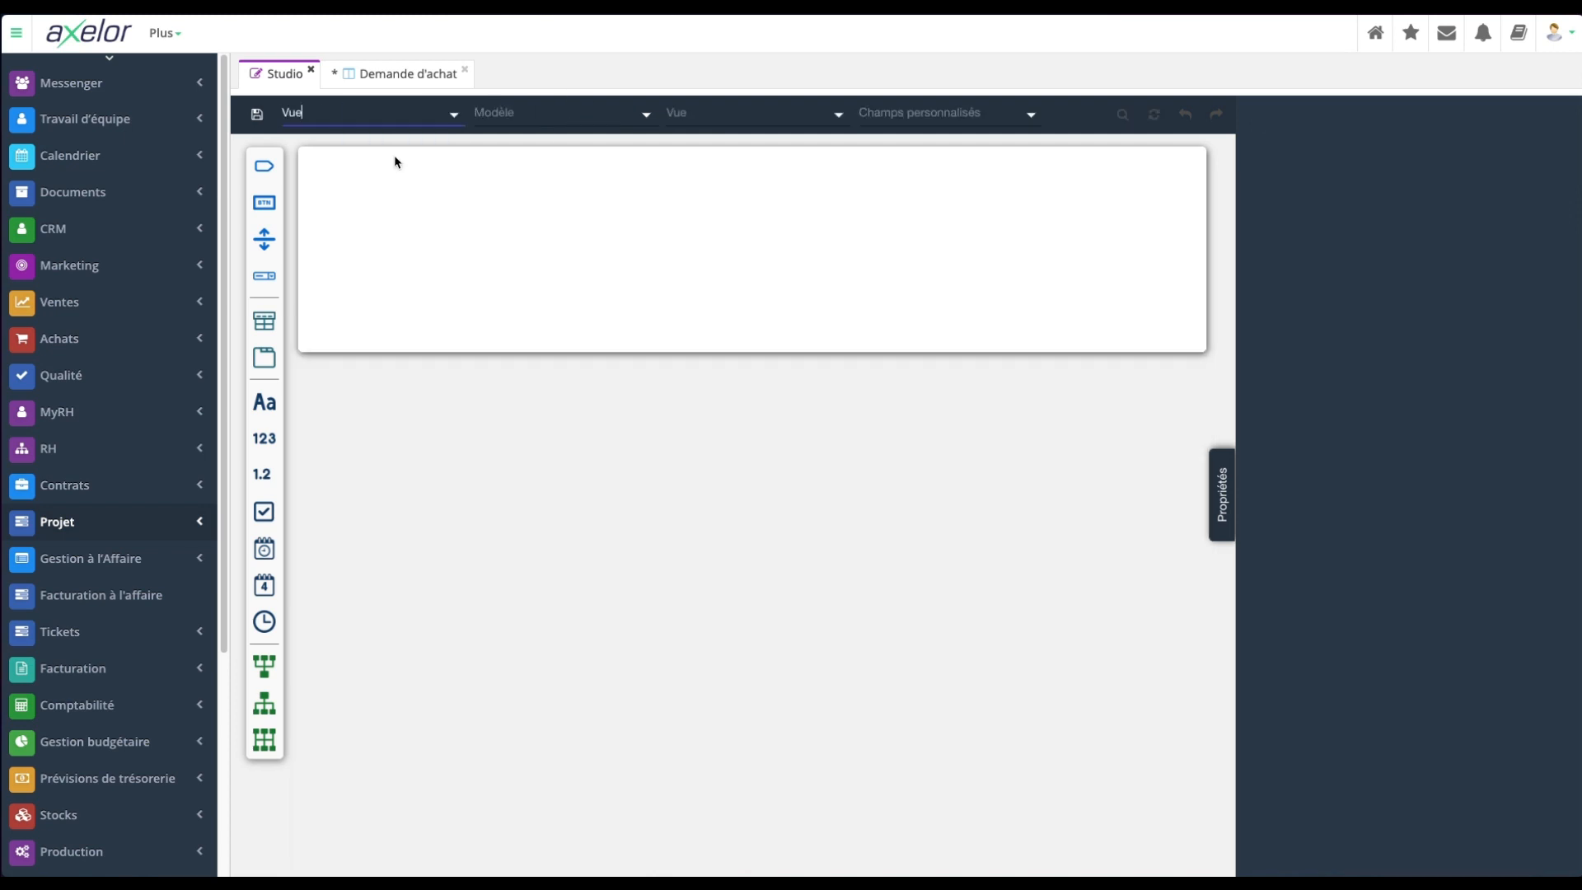
left_click(576, 114)
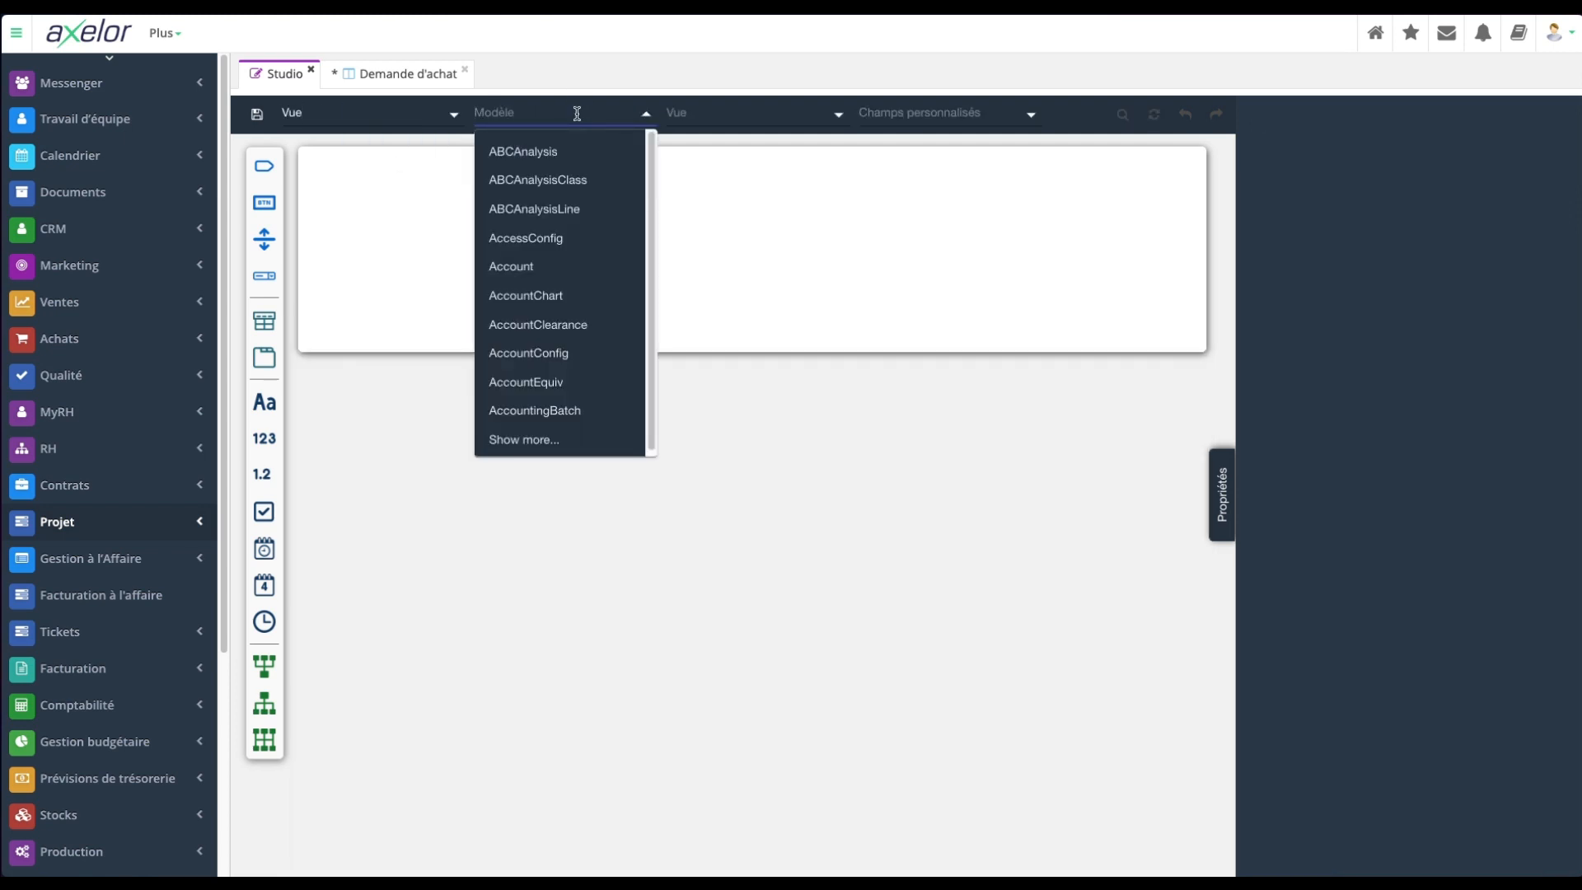
type("lead")
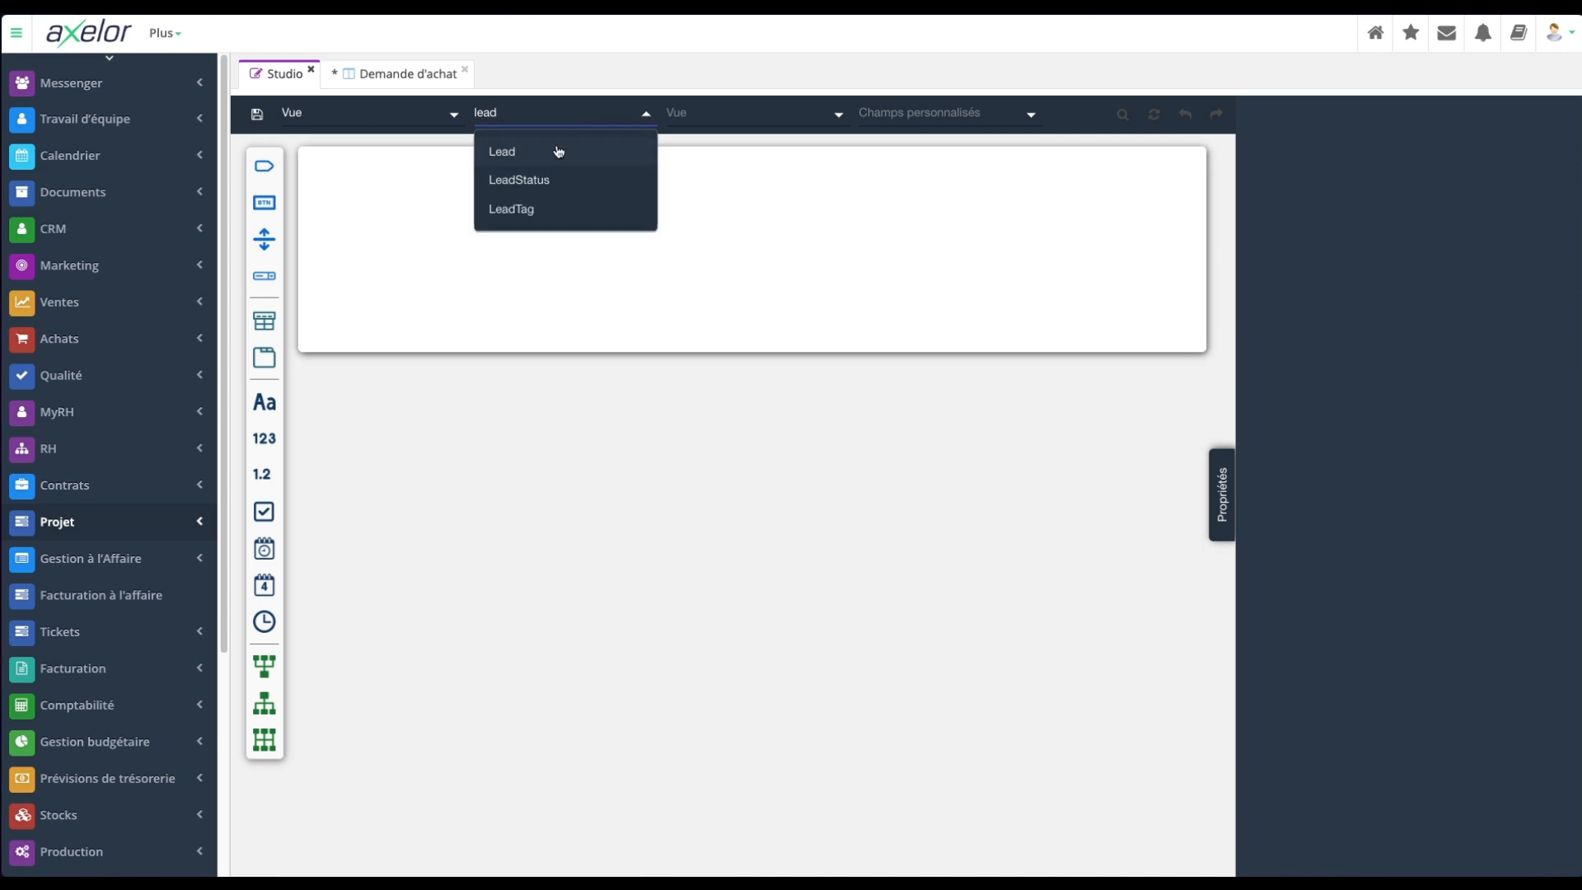
left_click(553, 152)
left_click(132, 228)
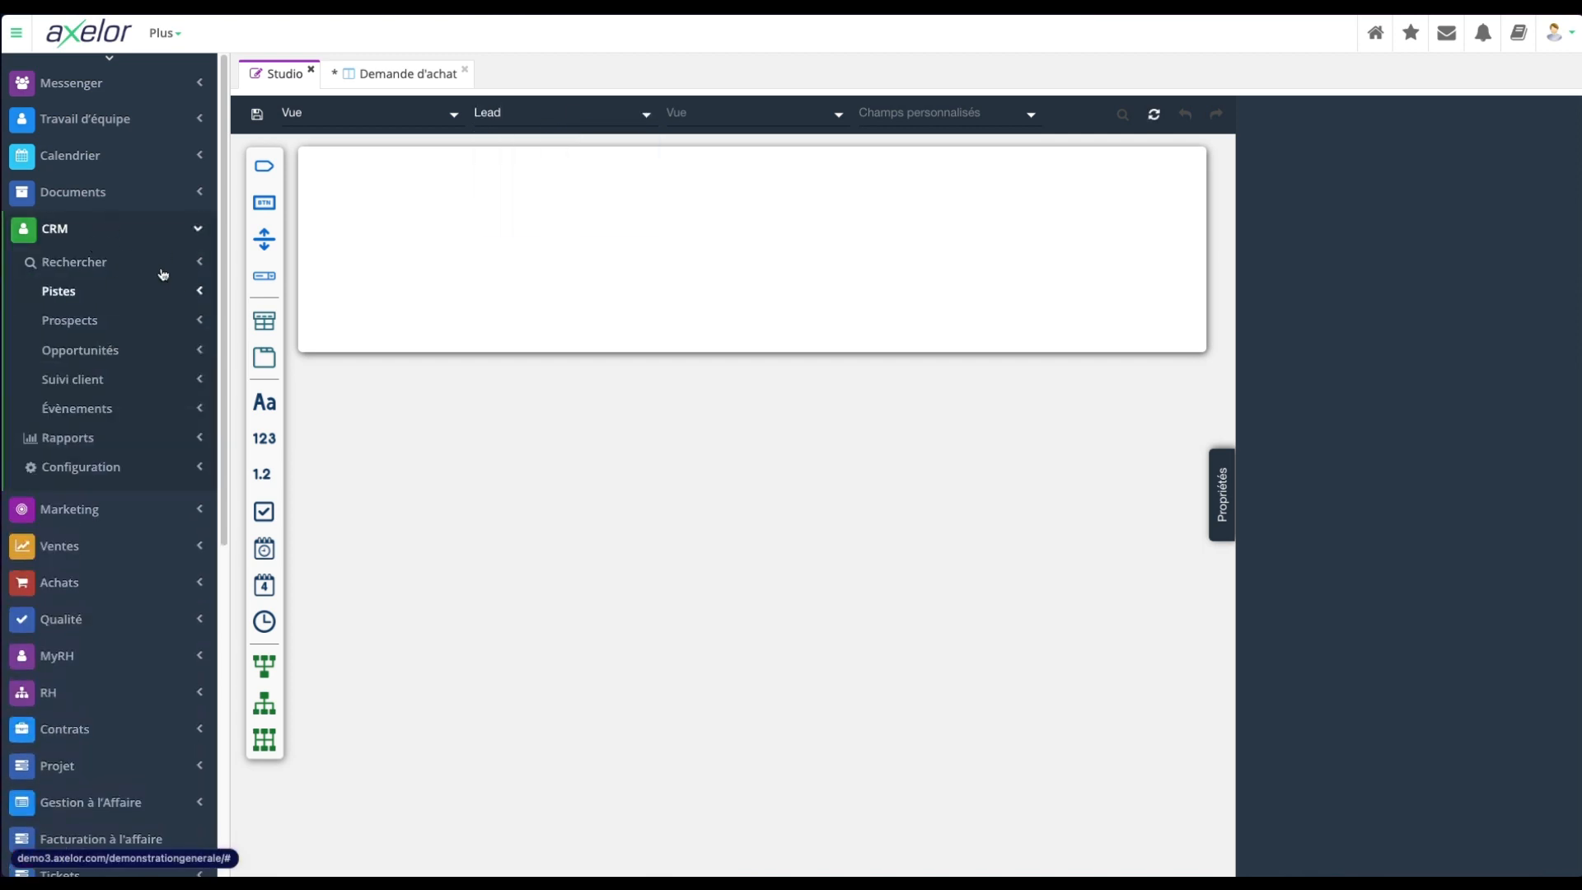
left_click(688, 113)
left_click(692, 151)
Step: Examine the lead-form layout, its Évènements and Contact tabs, and the properties of the mobile phone field under Coordonnées
scroll(719, 300, "up", 4)
scroll(721, 300, "up", 6)
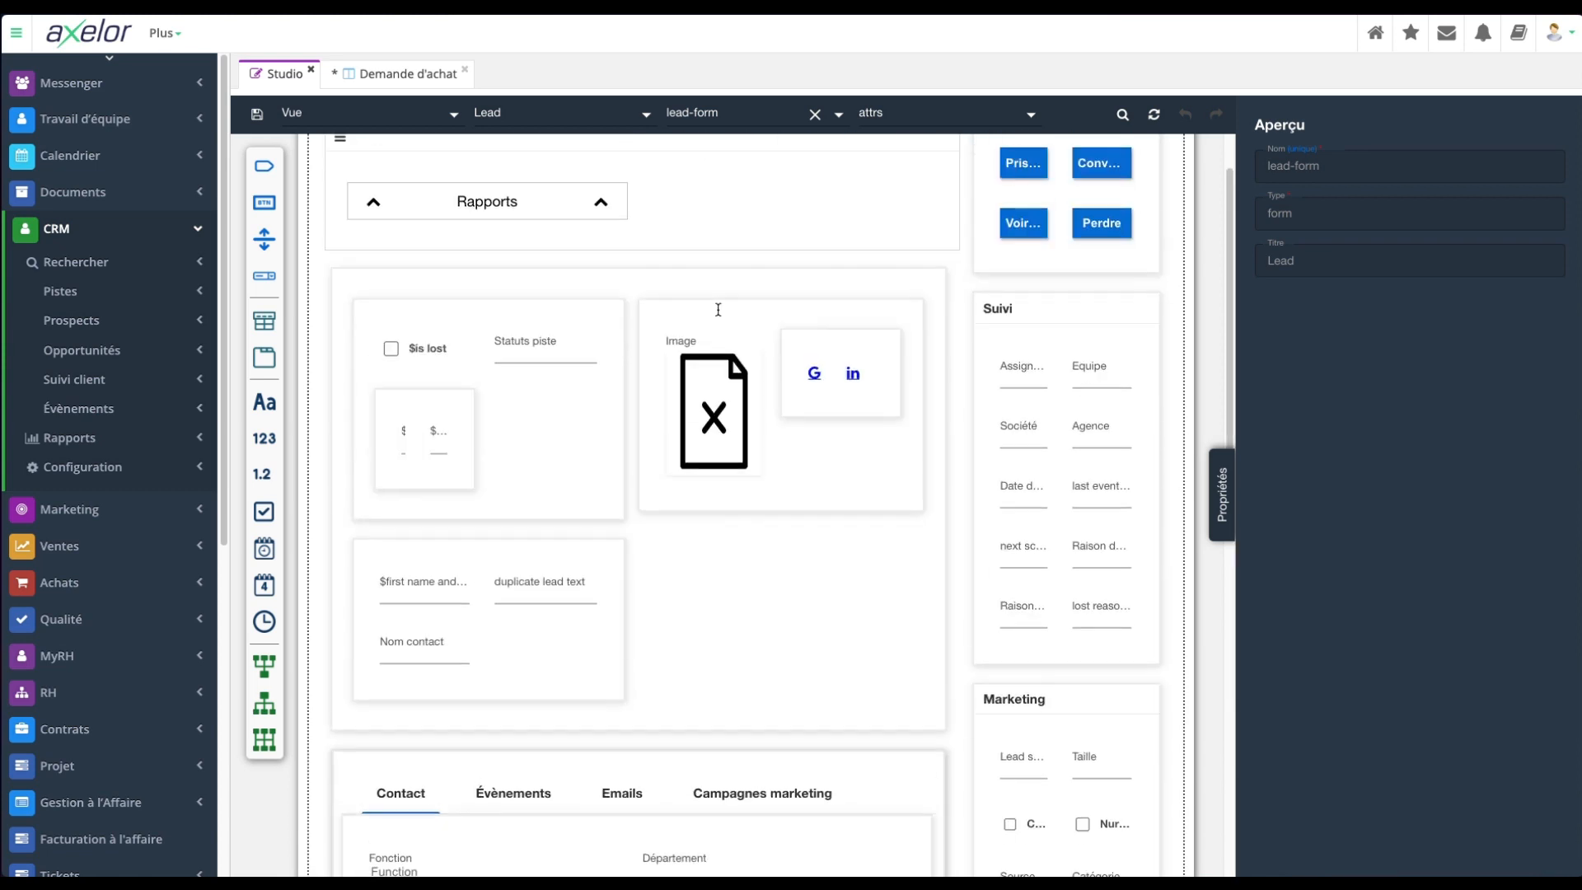
scroll(741, 345, "down", 3)
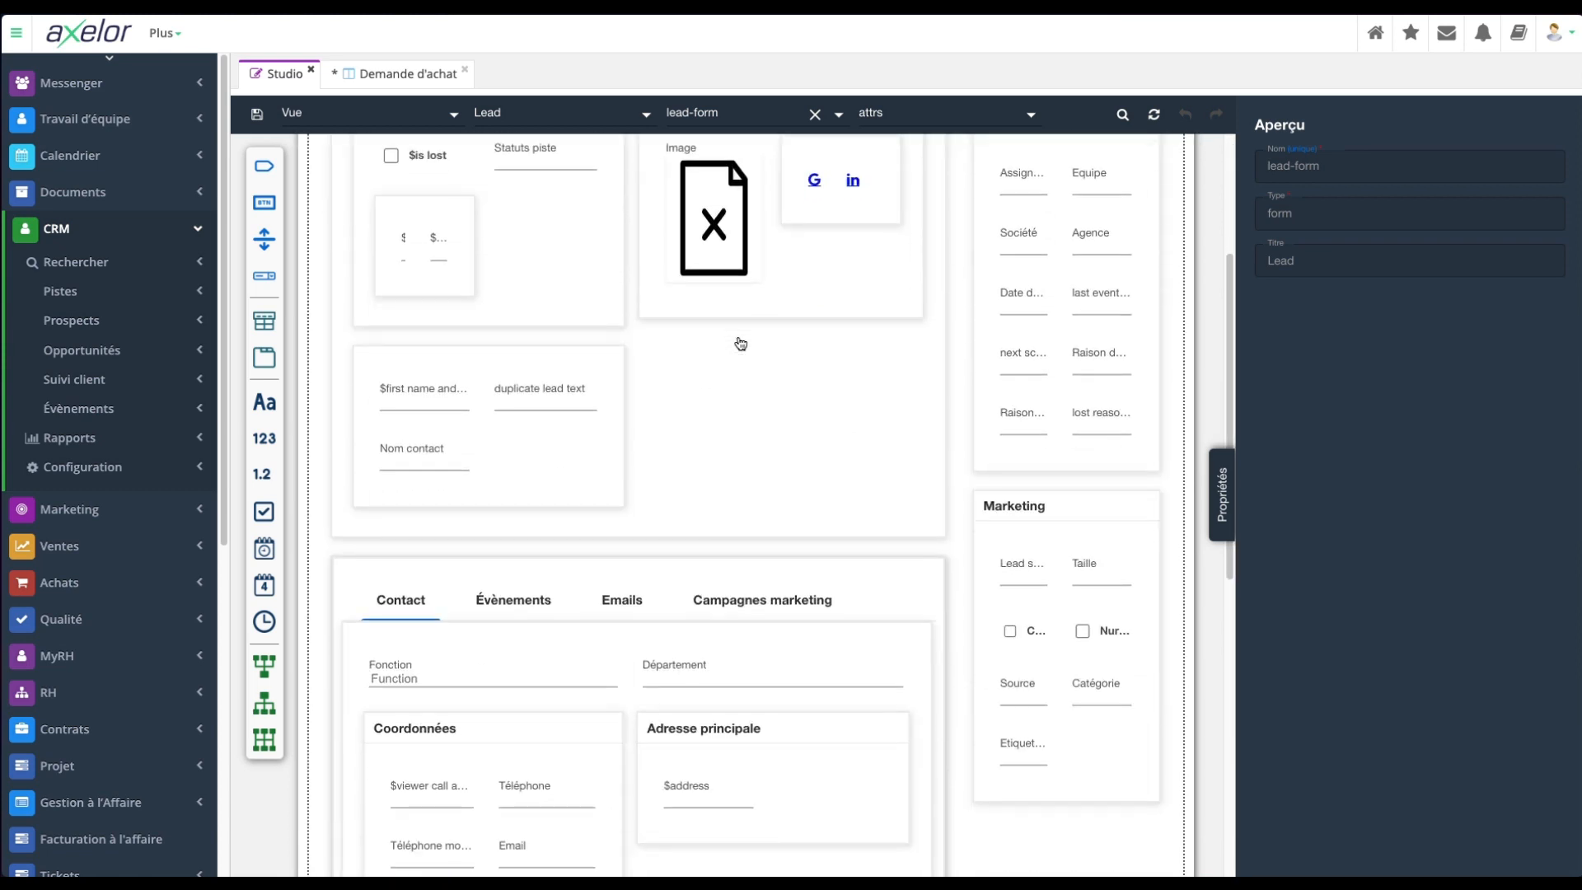
scroll(738, 462, "down", 1)
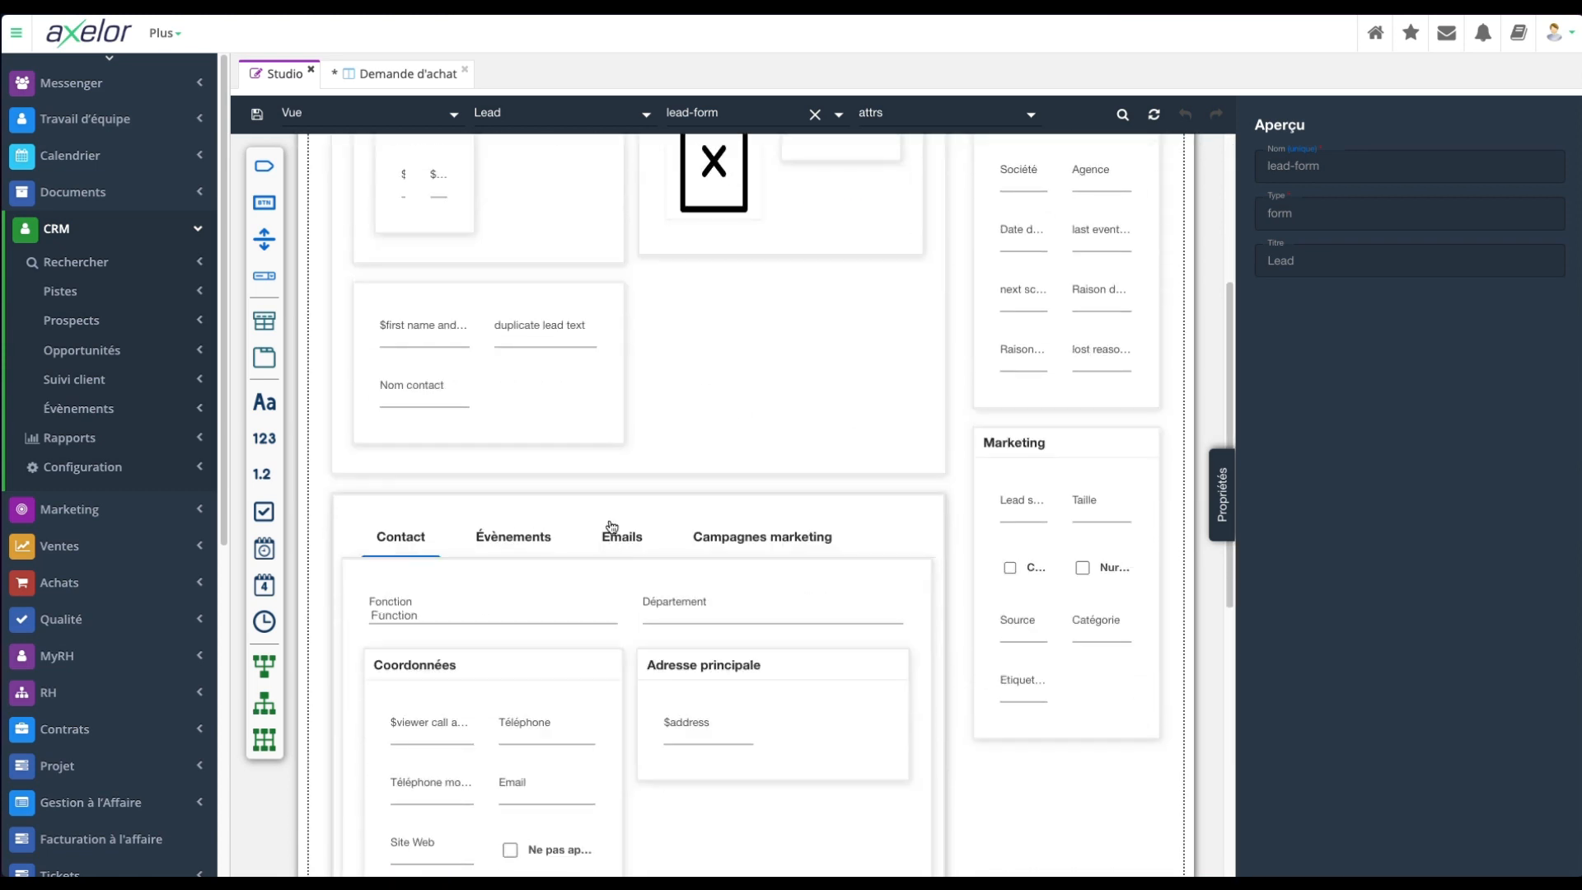
left_click(505, 536)
left_click(418, 546)
scroll(419, 546, "down", 3)
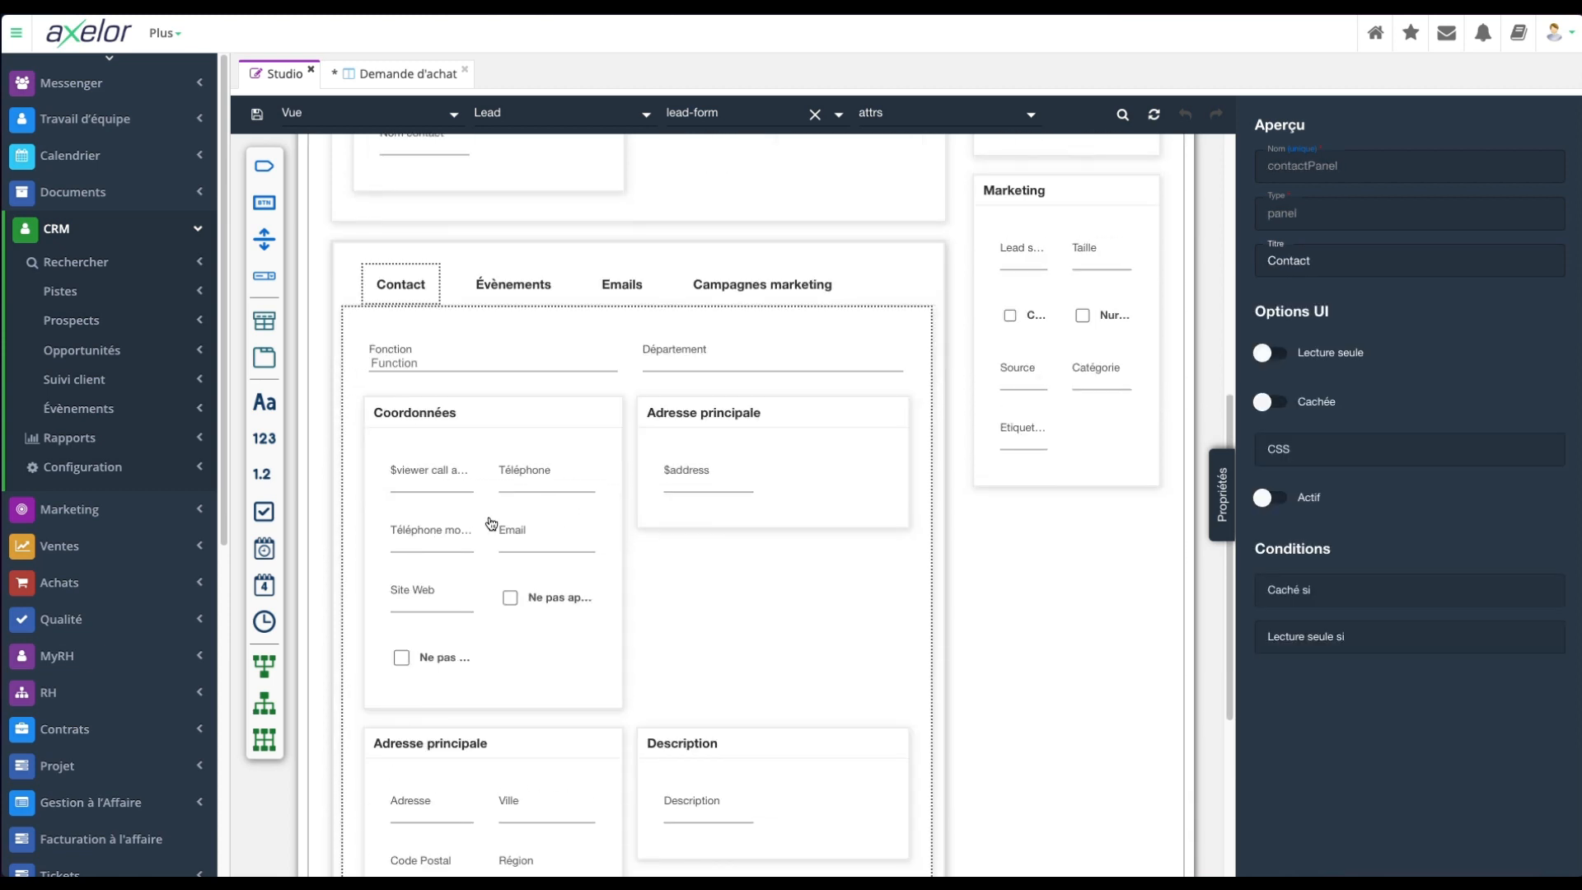
left_click(450, 535)
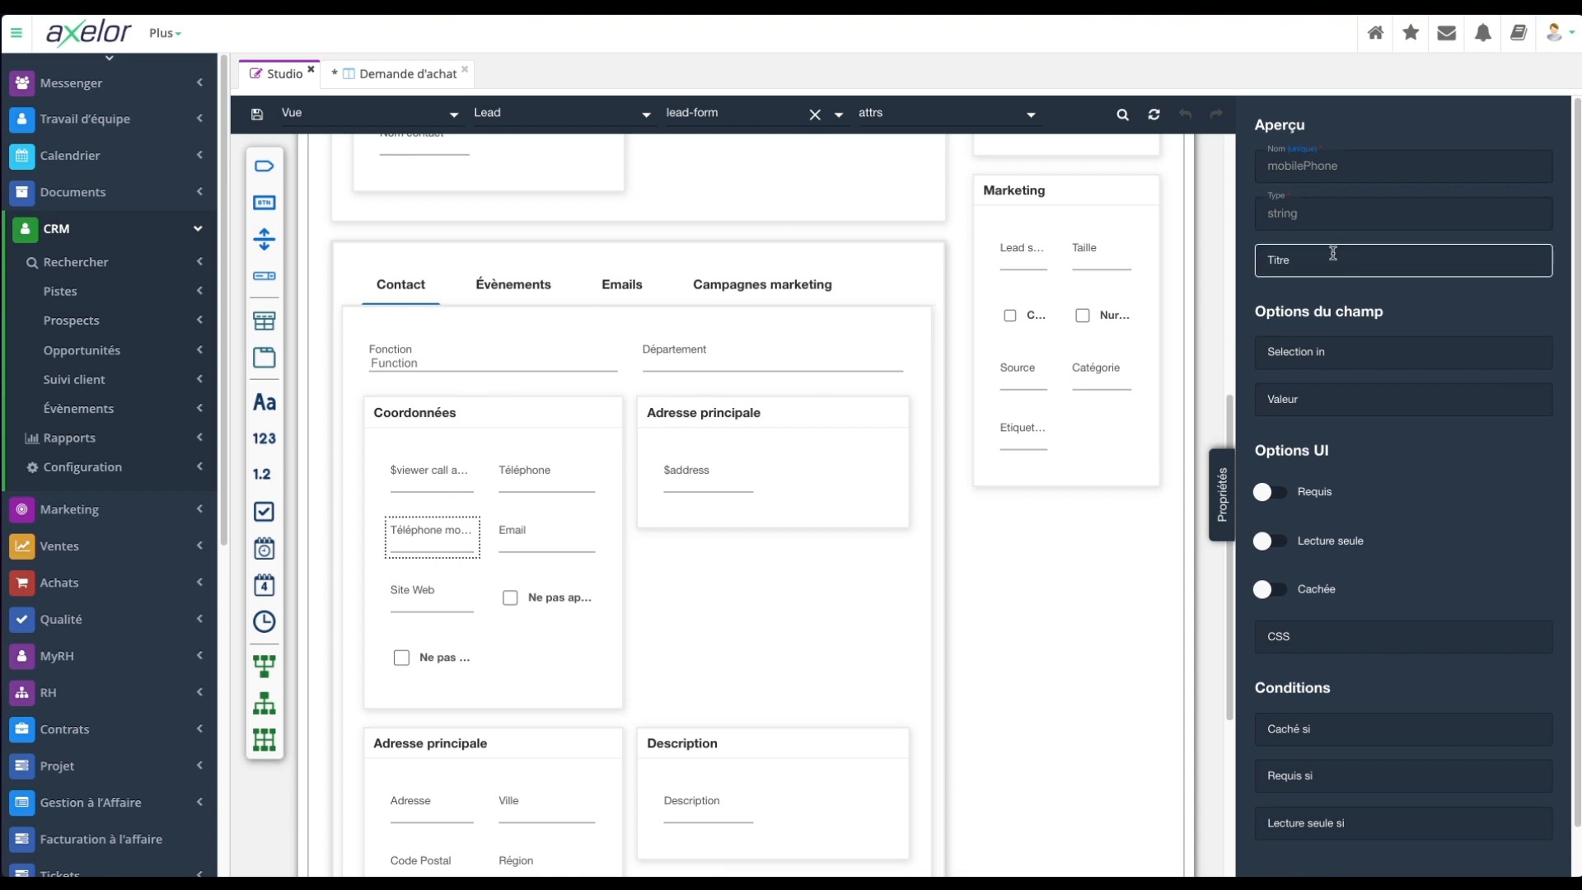
Step: Make the Email field in the Coordonnées panel required
scroll(732, 494, "down", 2)
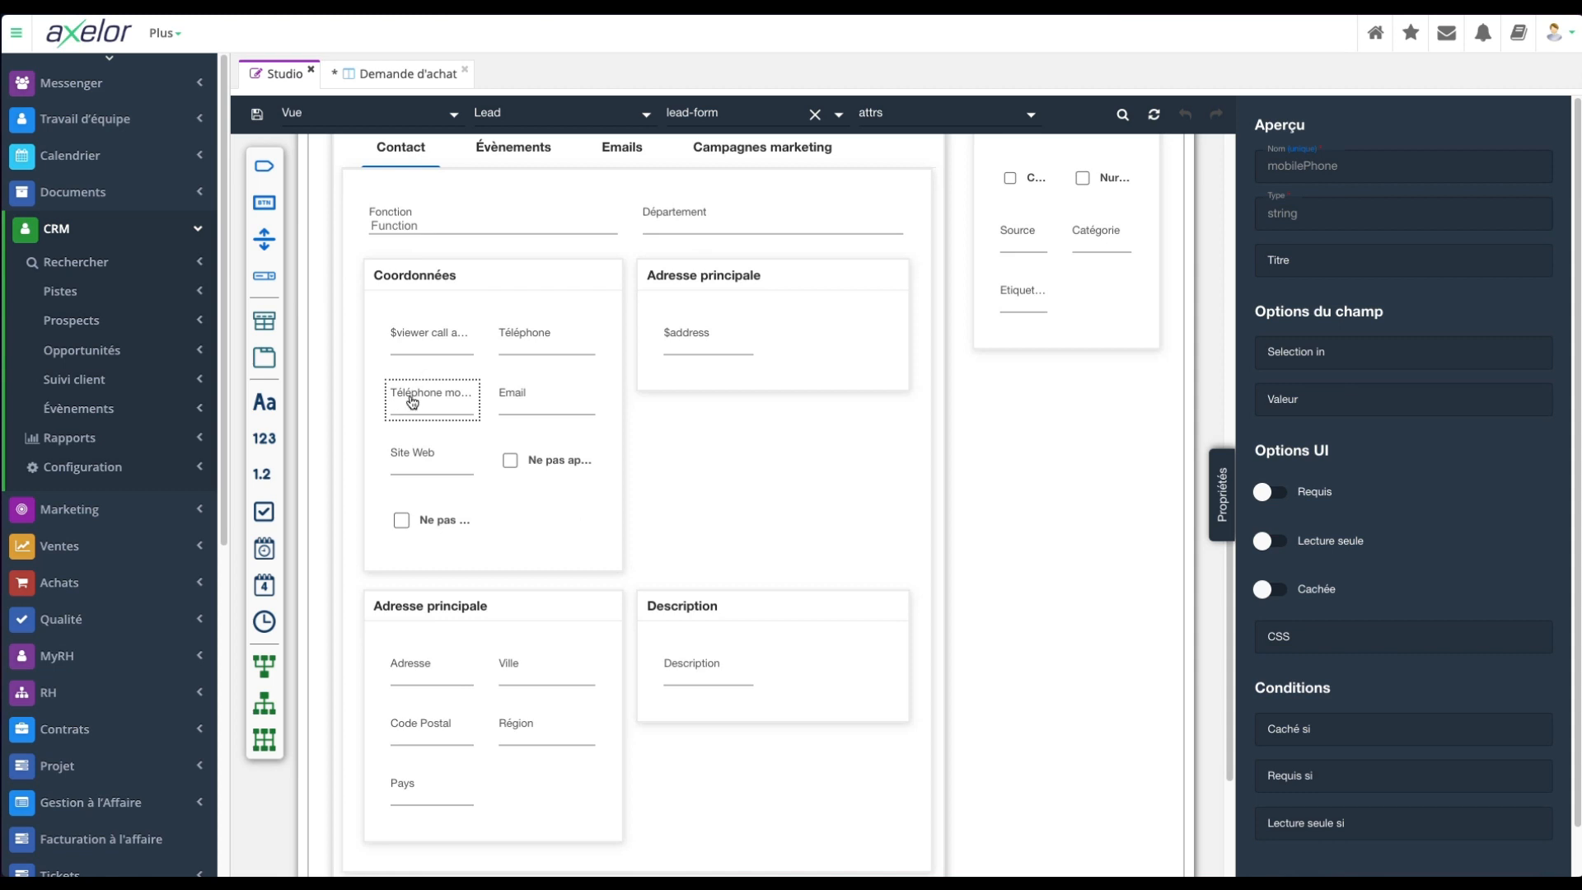
left_click(509, 399)
left_click(1269, 538)
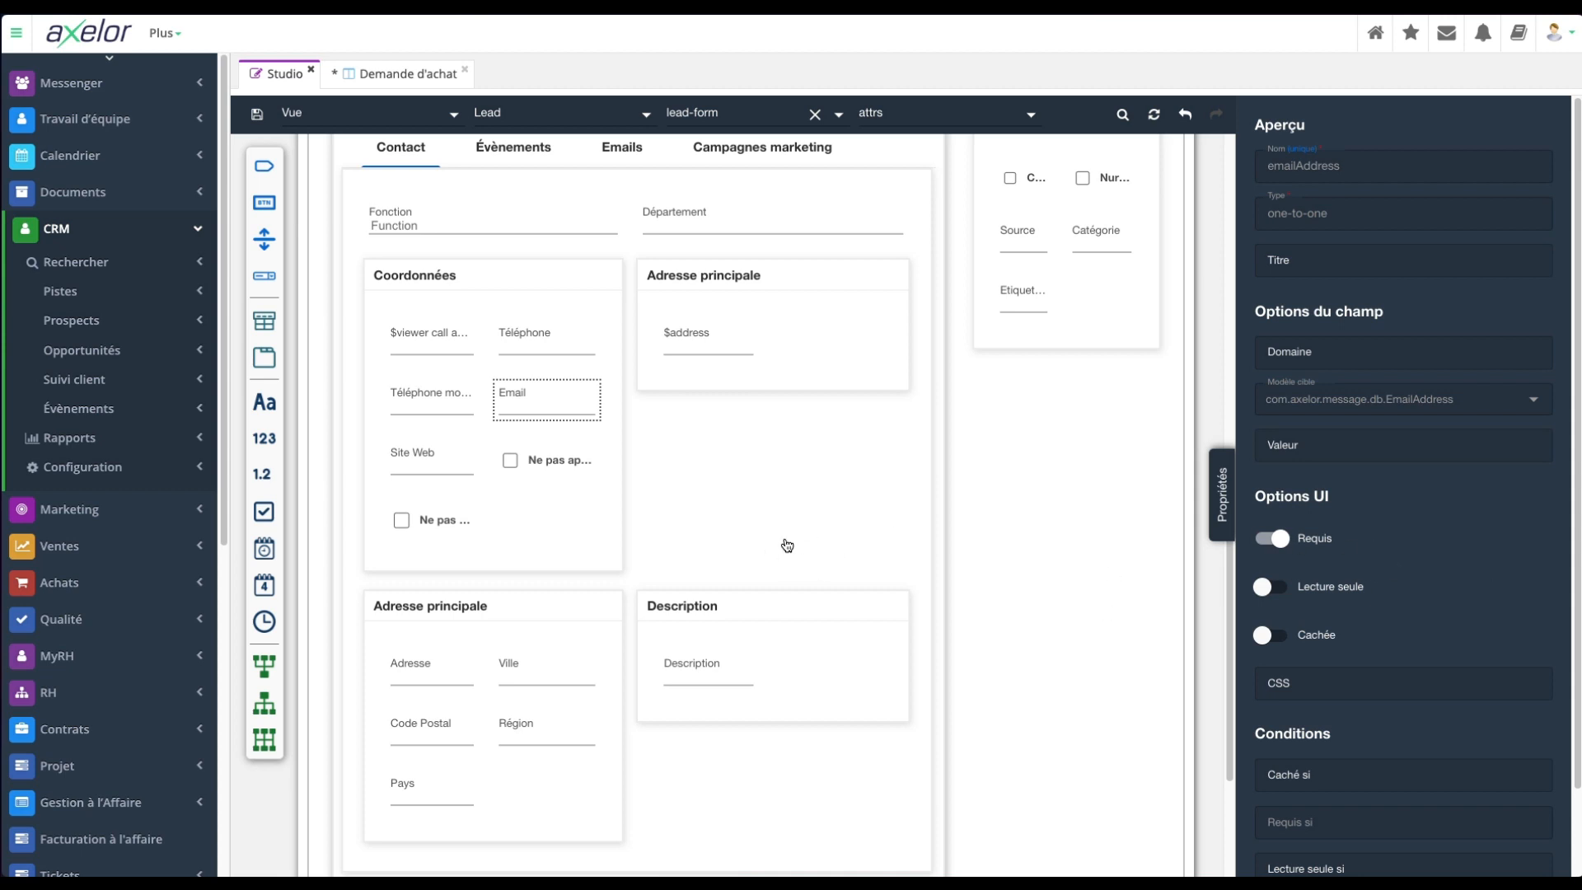
Step: Examine the whole lead form, from the attrs section for custom fields to the header panels
scroll(620, 586, "down", 3)
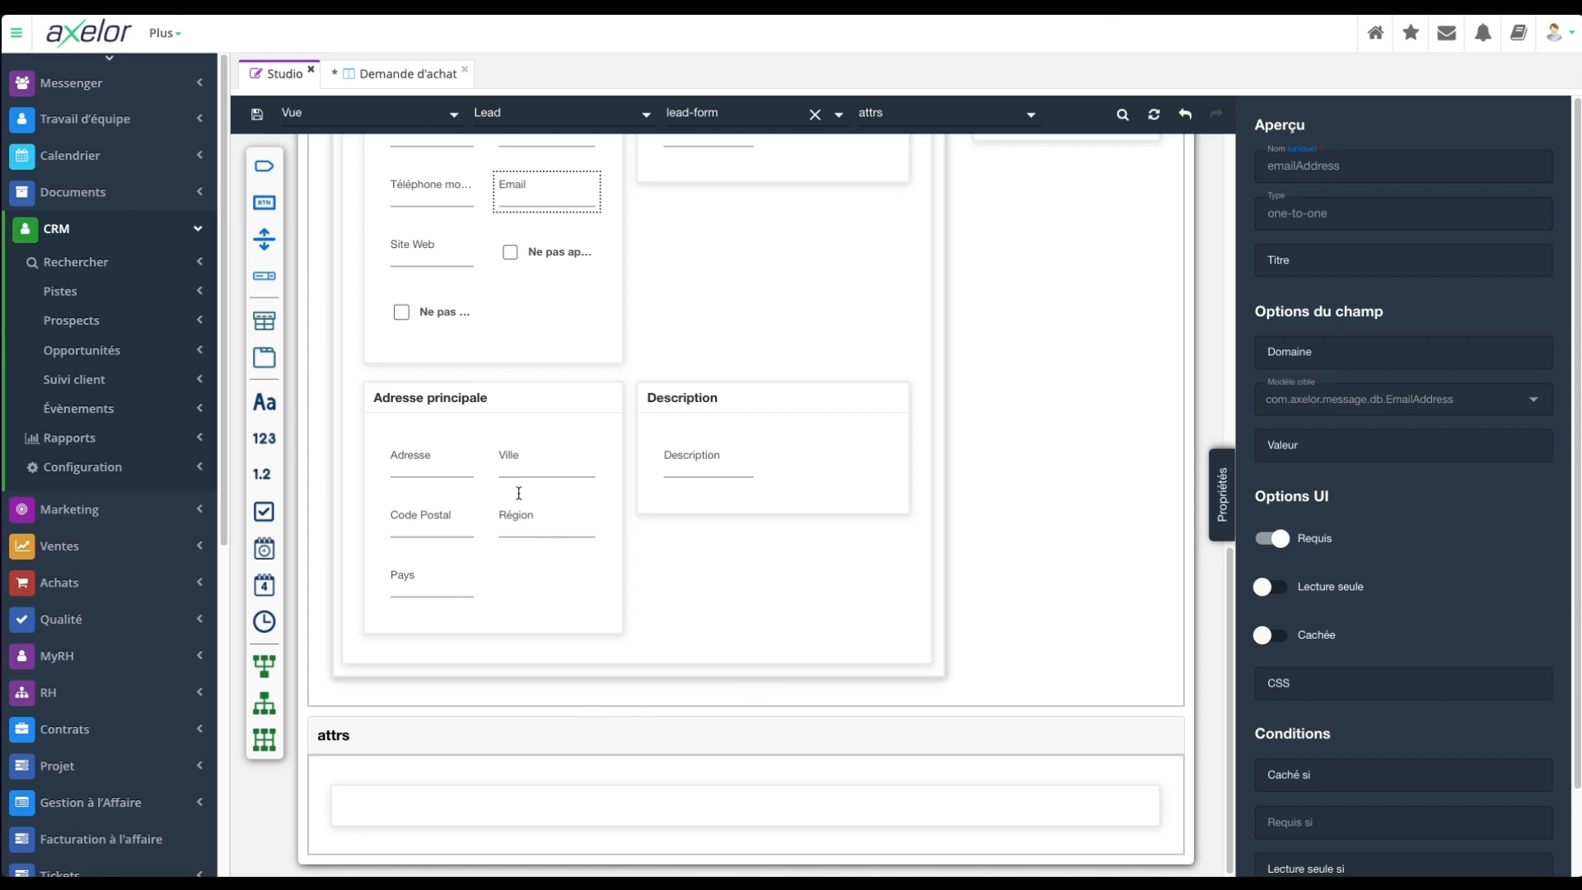
scroll(523, 461, "up", 10)
scroll(742, 461, "down", 7)
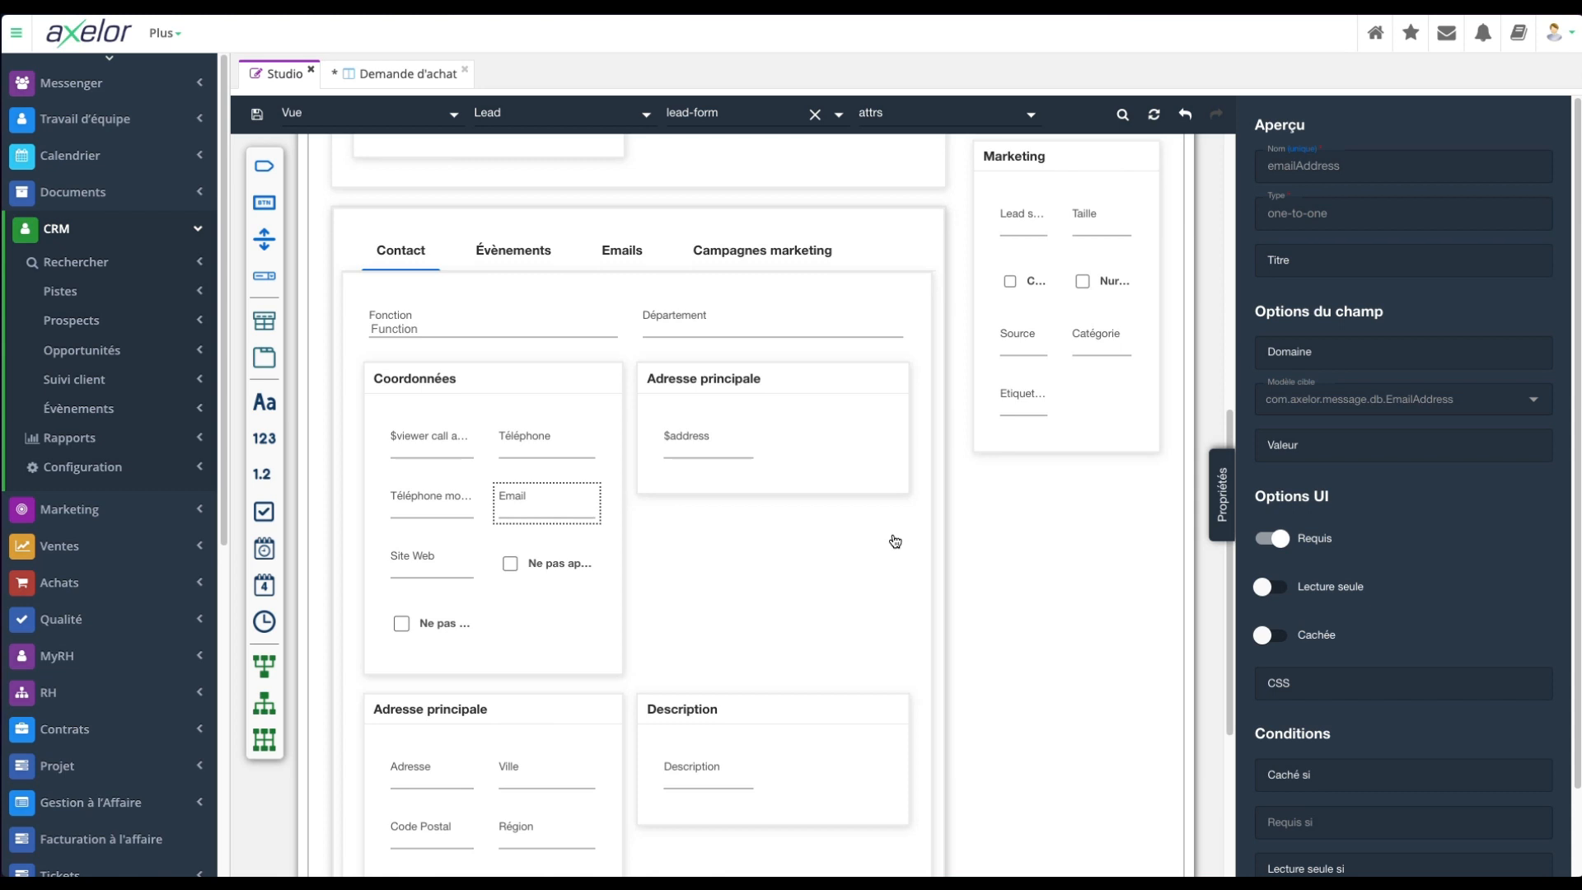
scroll(824, 593, "down", 4)
scroll(535, 536, "up", 7)
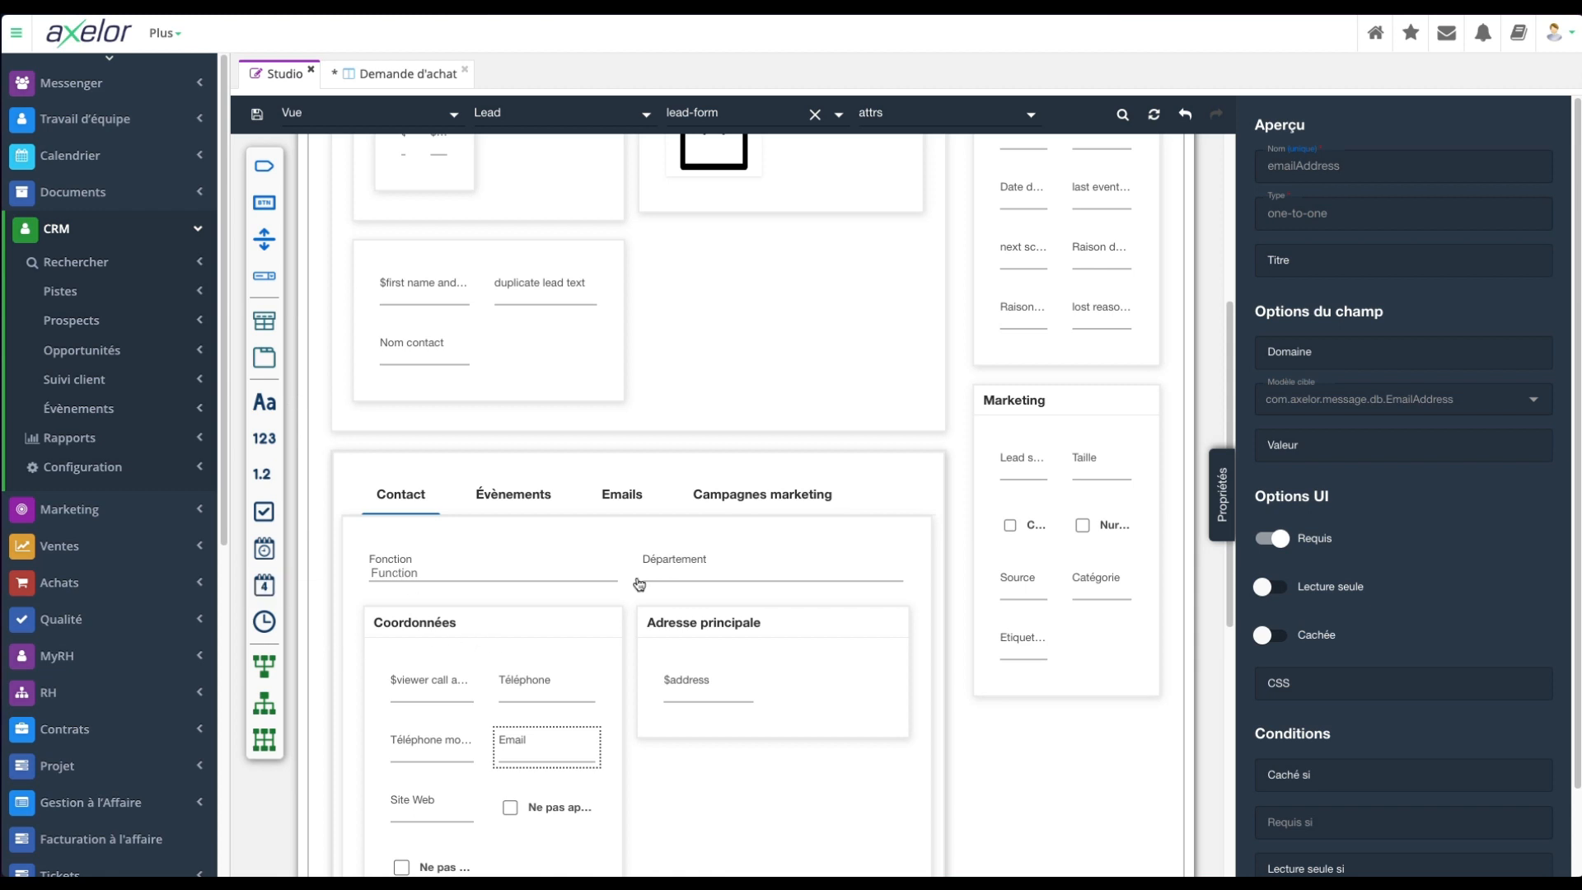
scroll(777, 361, "up", 4)
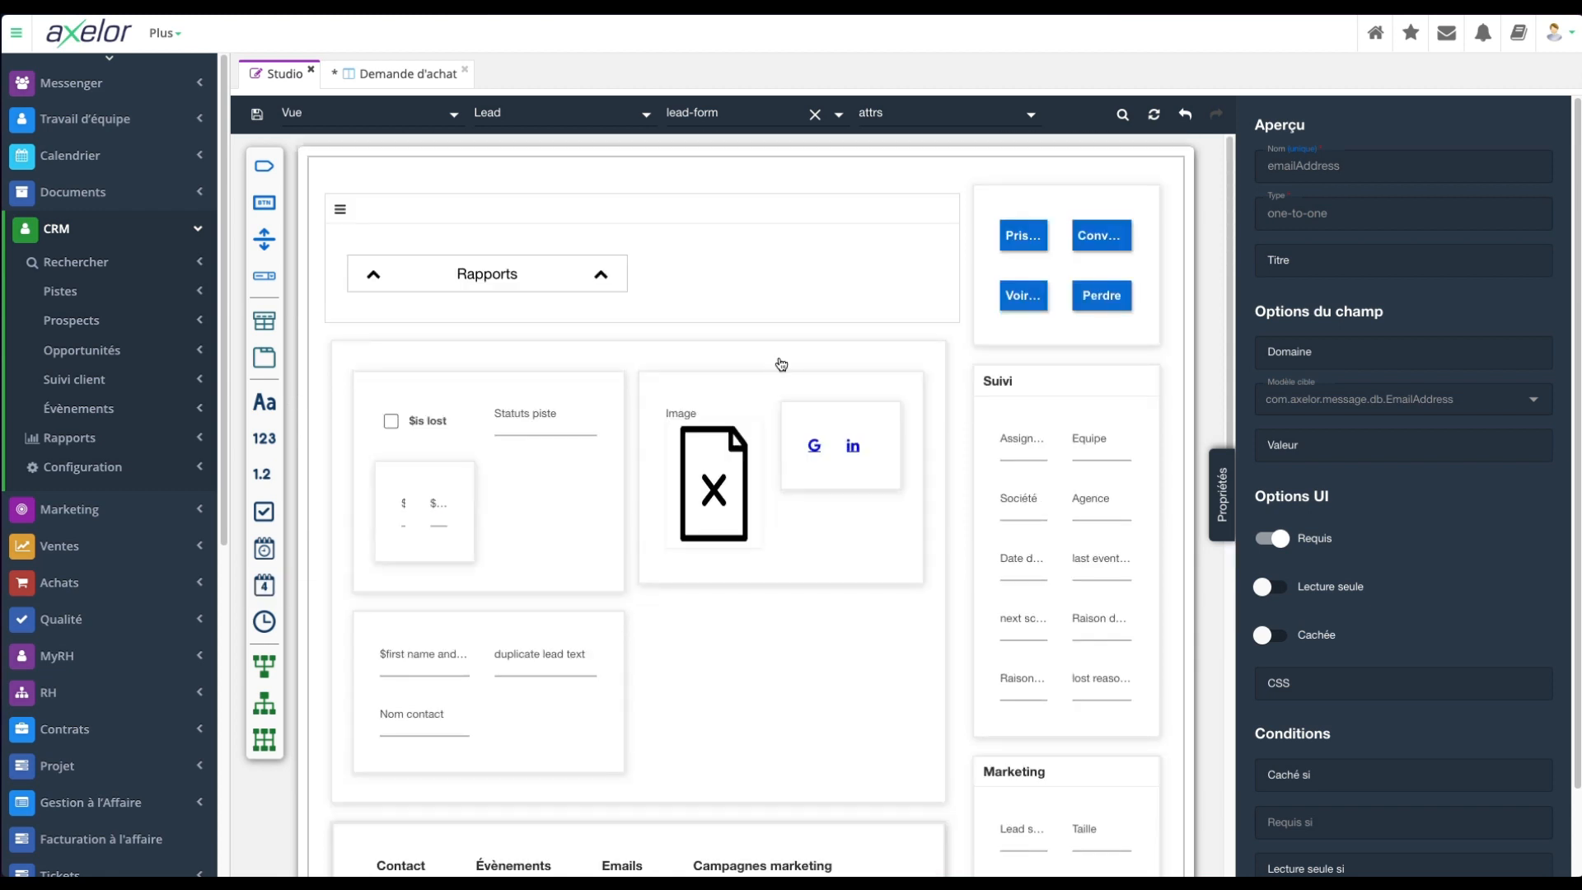